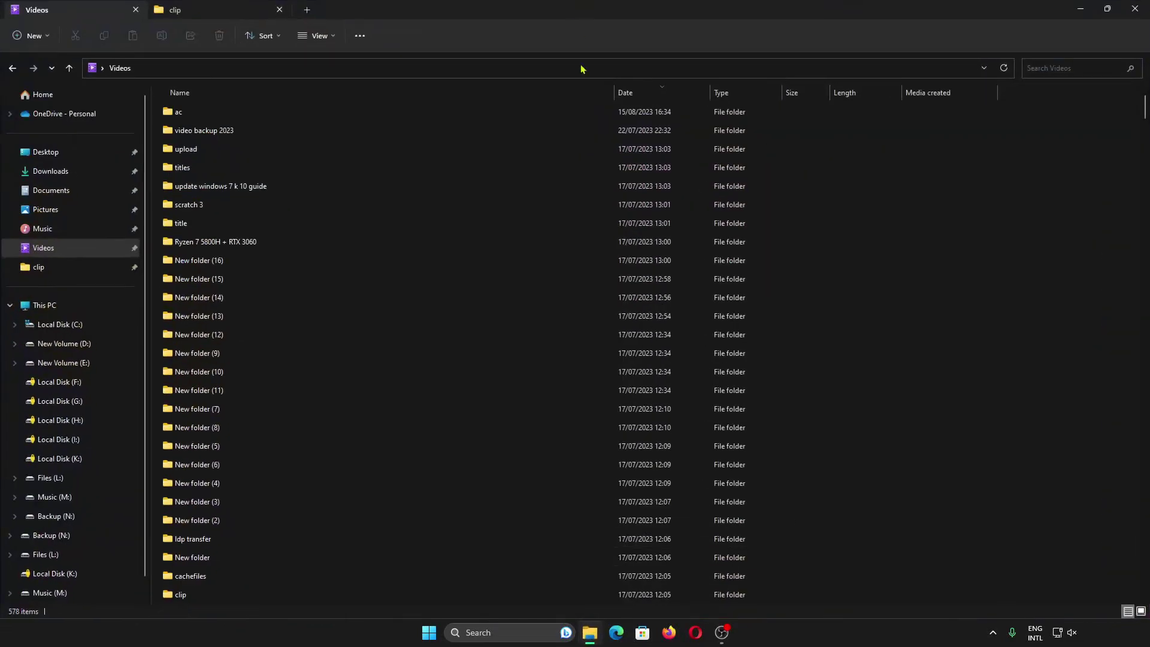
Restore the maximised Videos folder window to a smaller size, reposition it on the desktop, and minimise it
{"action": "left_click", "coordinate": [1104, 9]}
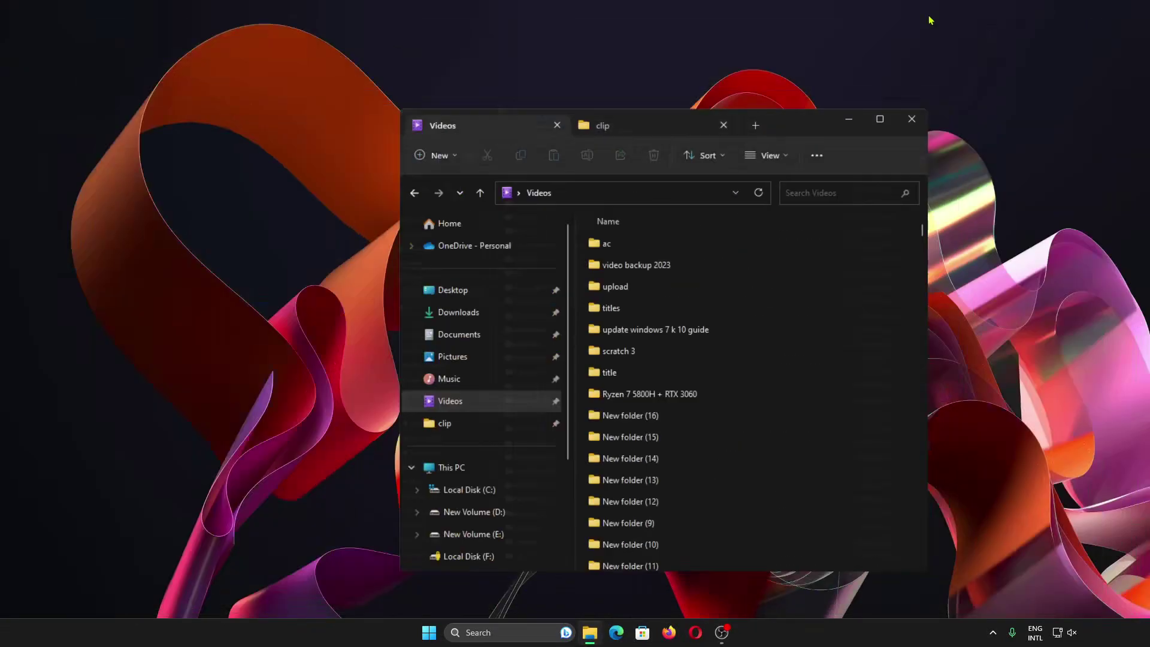
{"action": "left_click_drag", "start_coordinate": [772, 138], "coordinate": [627, 171]}
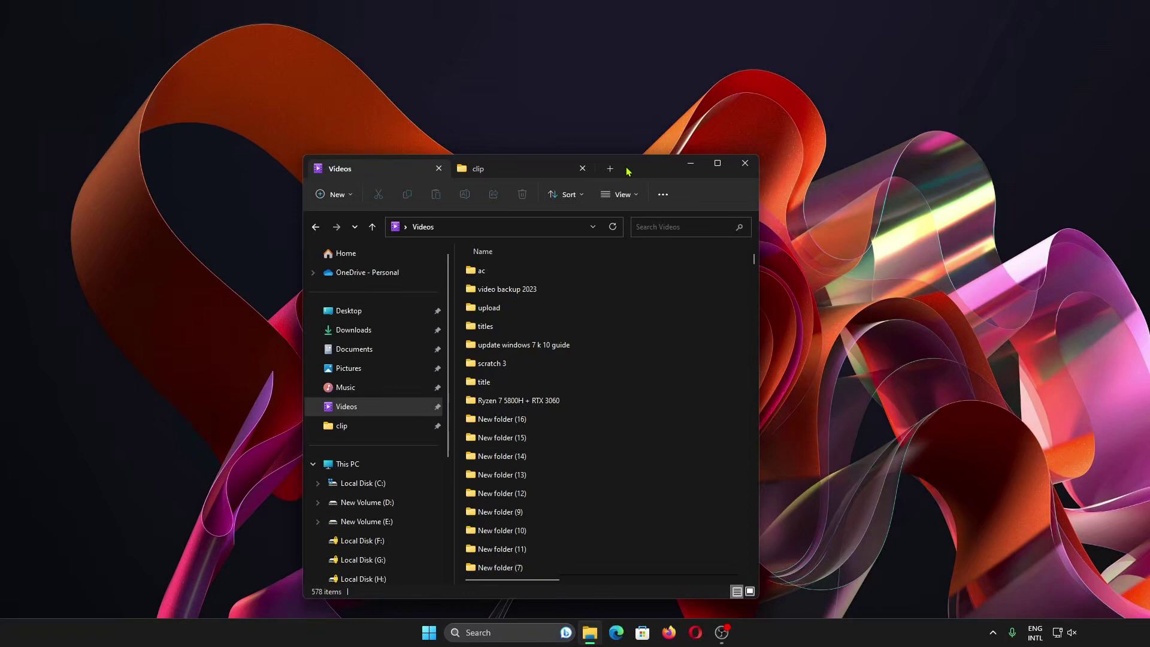
{"action": "left_click", "coordinate": [681, 171]}
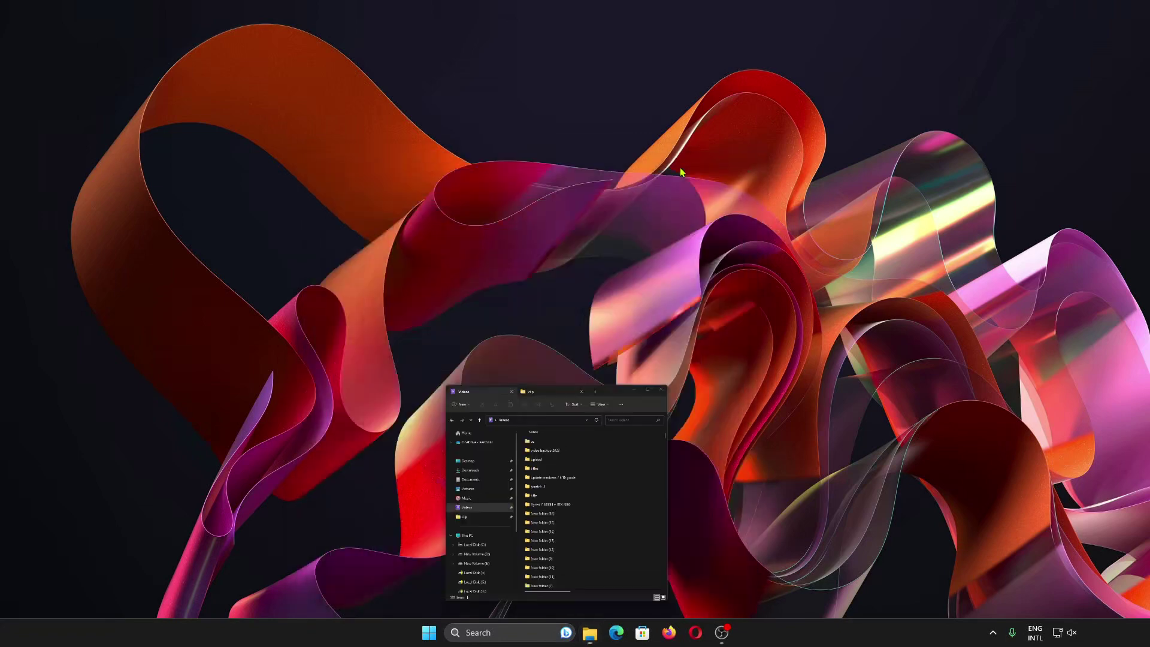
Open the Multi-tasking page of the System settings in a maximised window and close Settings again
{"action": "left_click", "coordinate": [433, 643]}
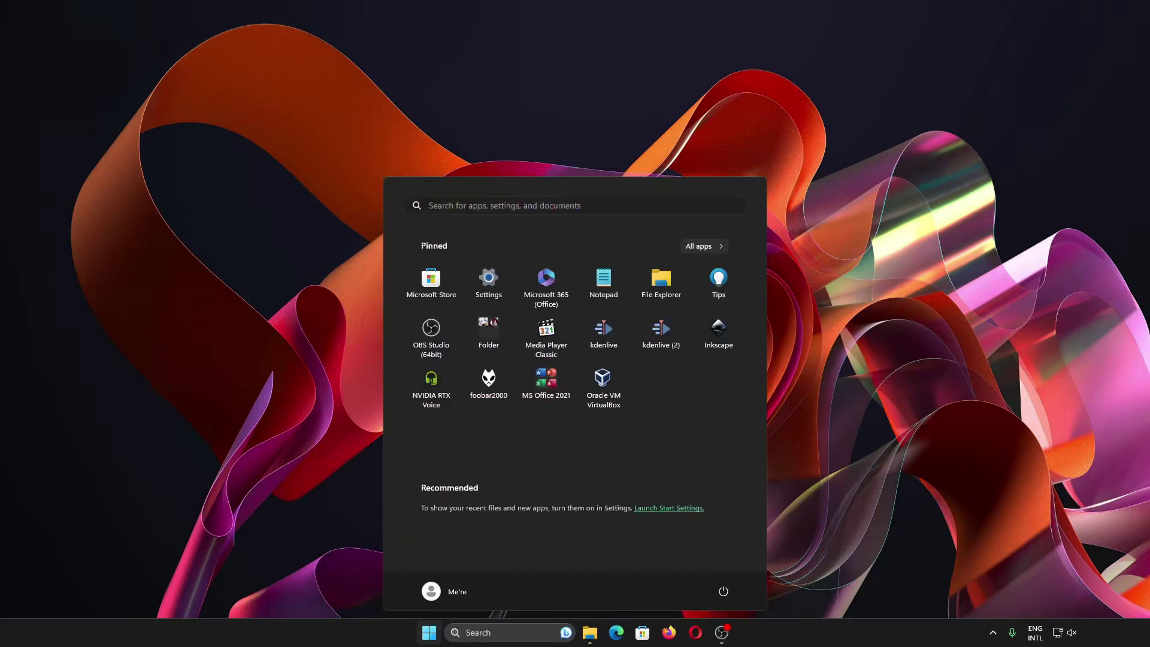
{"action": "left_click", "coordinate": [490, 288]}
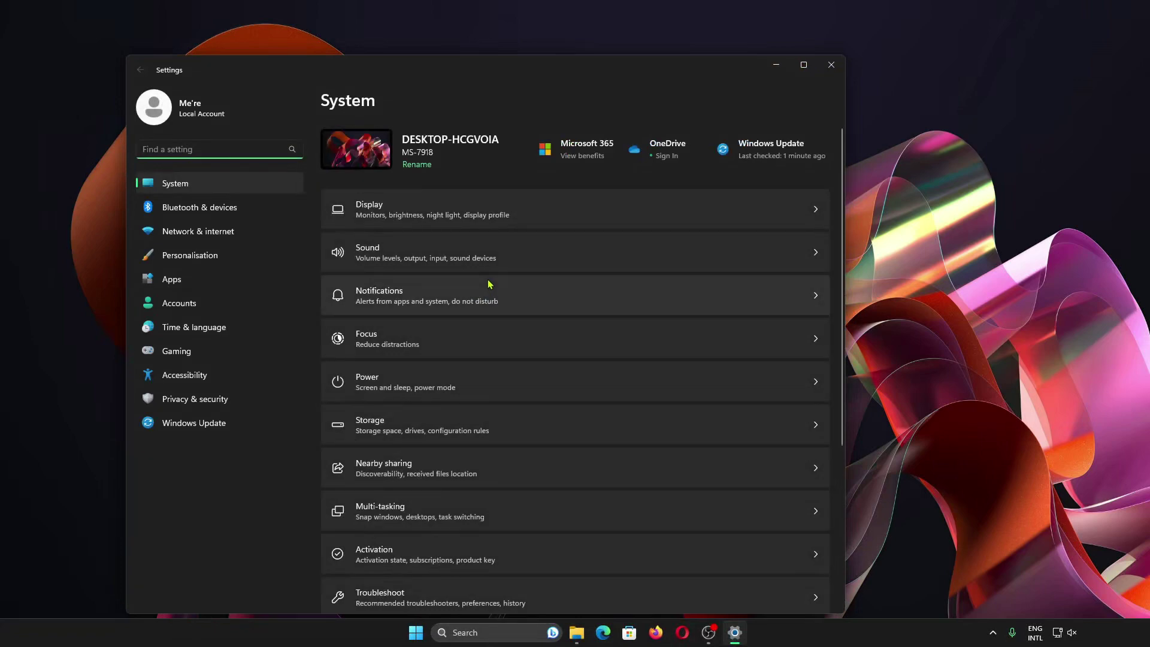
{"action": "left_click", "coordinate": [803, 64]}
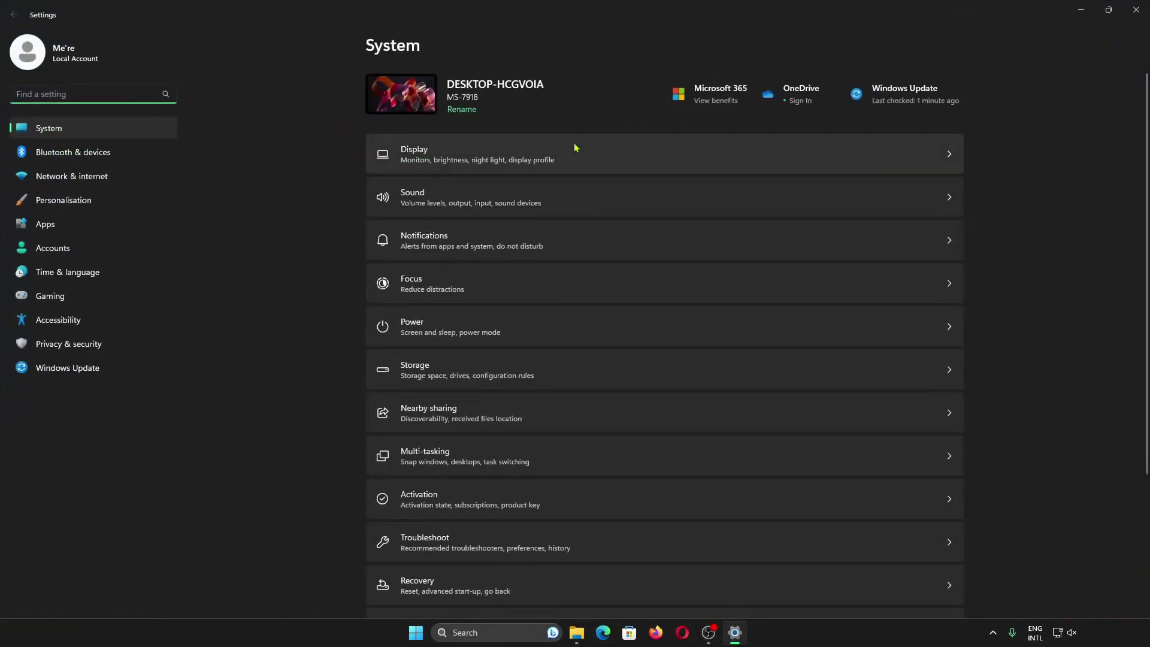
{"action": "left_click", "coordinate": [578, 455]}
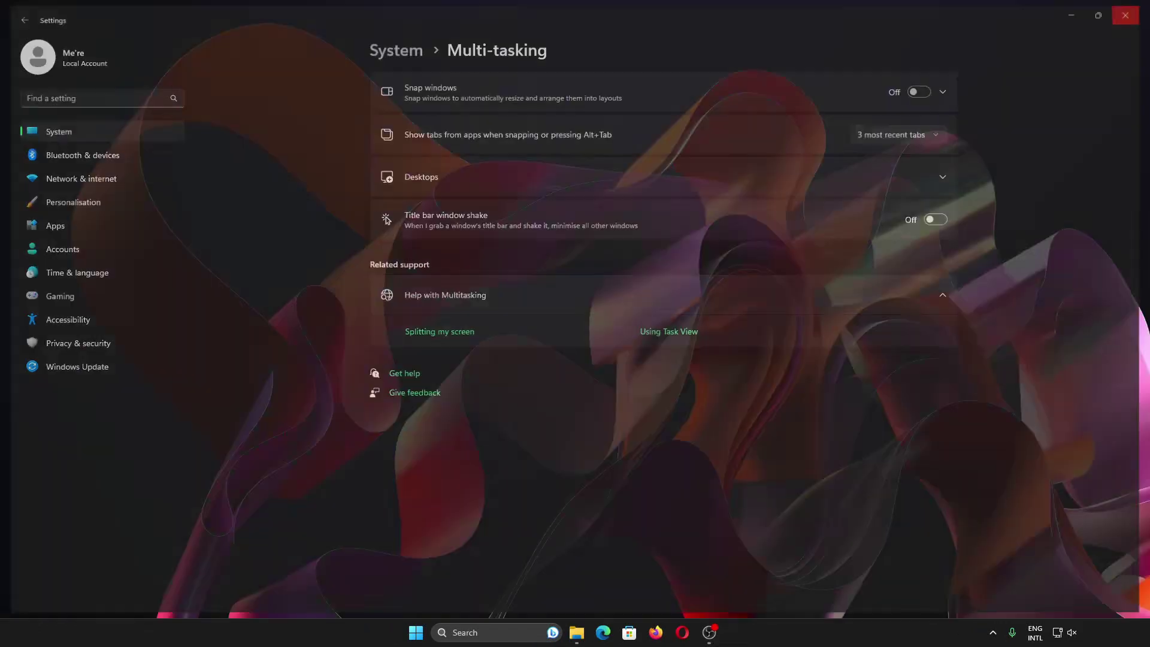
{"action": "left_click", "coordinate": [1135, 10]}
Search Windows for "multi tas" and open the Multi-tasking settings
{"action": "left_click", "coordinate": [431, 636]}
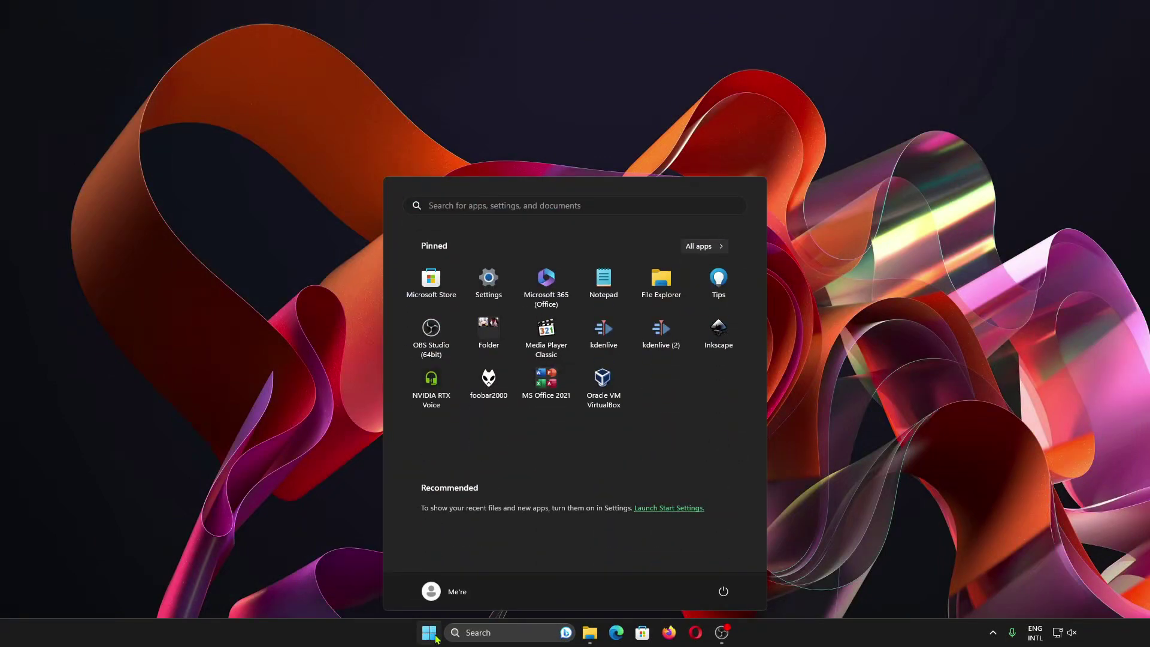
{"action": "type", "text": "multi"}
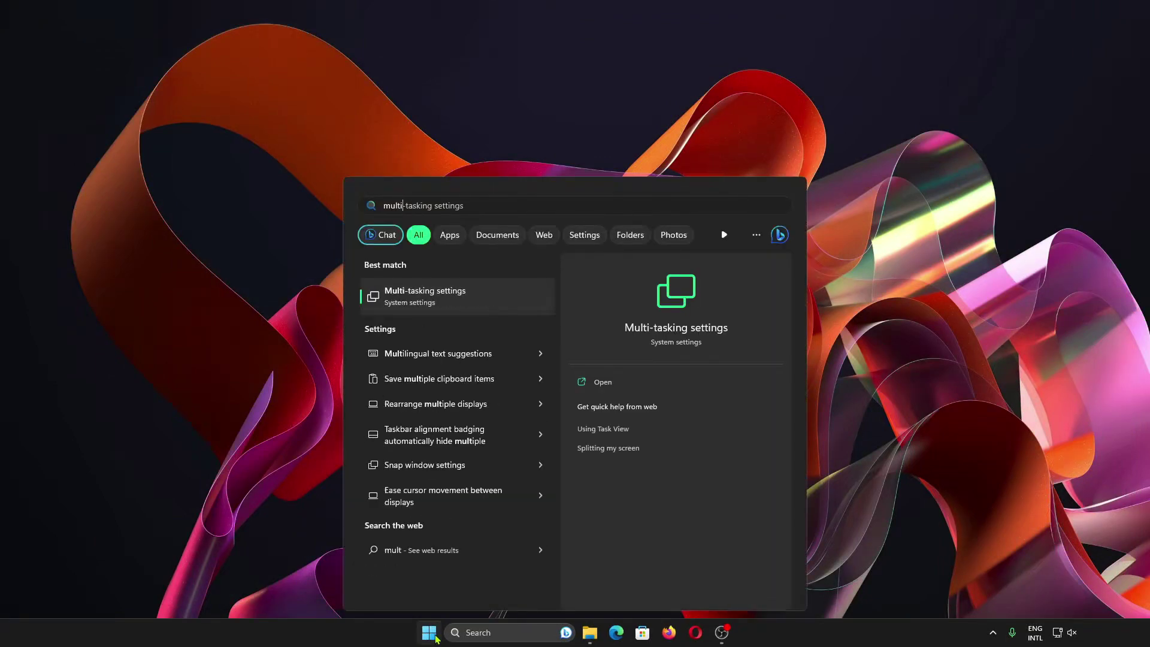
{"action": "type", "text": " tas"}
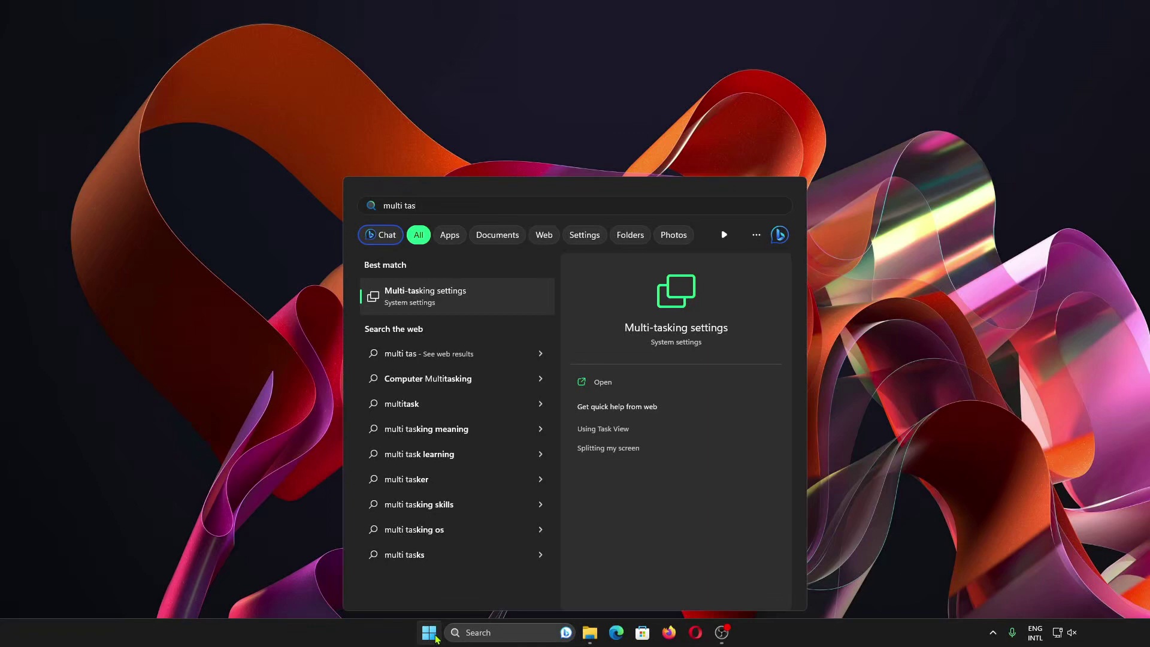
{"action": "key", "text": "Return"}
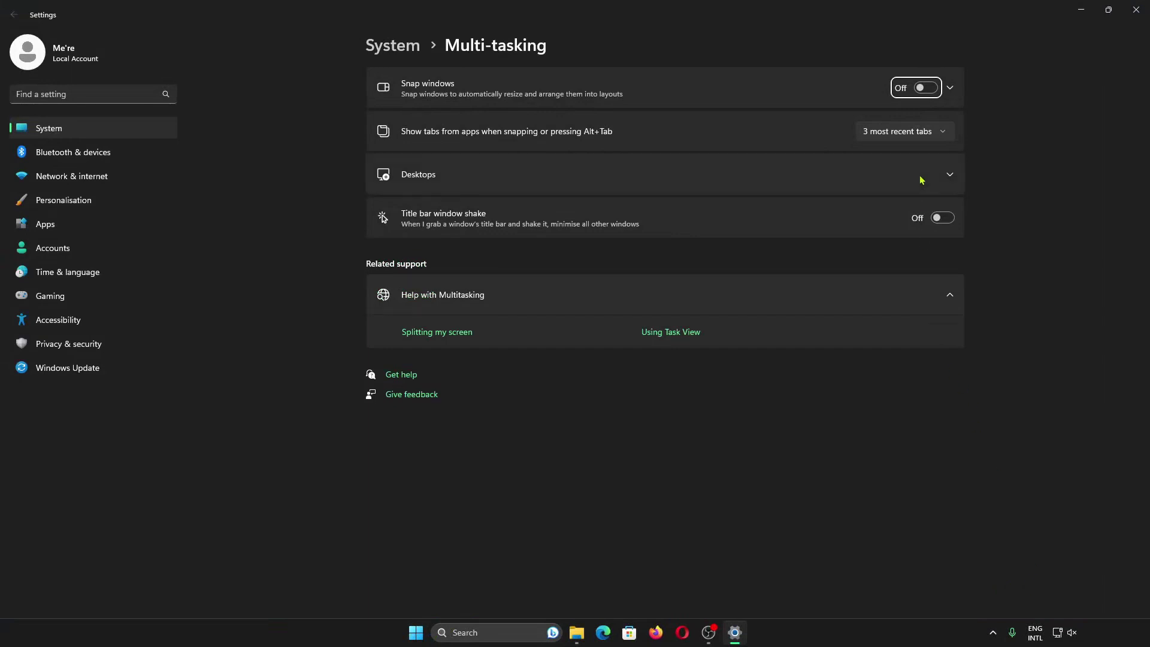
Turn on Snap windows and disable all five of its individual snapping options
{"action": "left_click", "coordinate": [926, 87]}
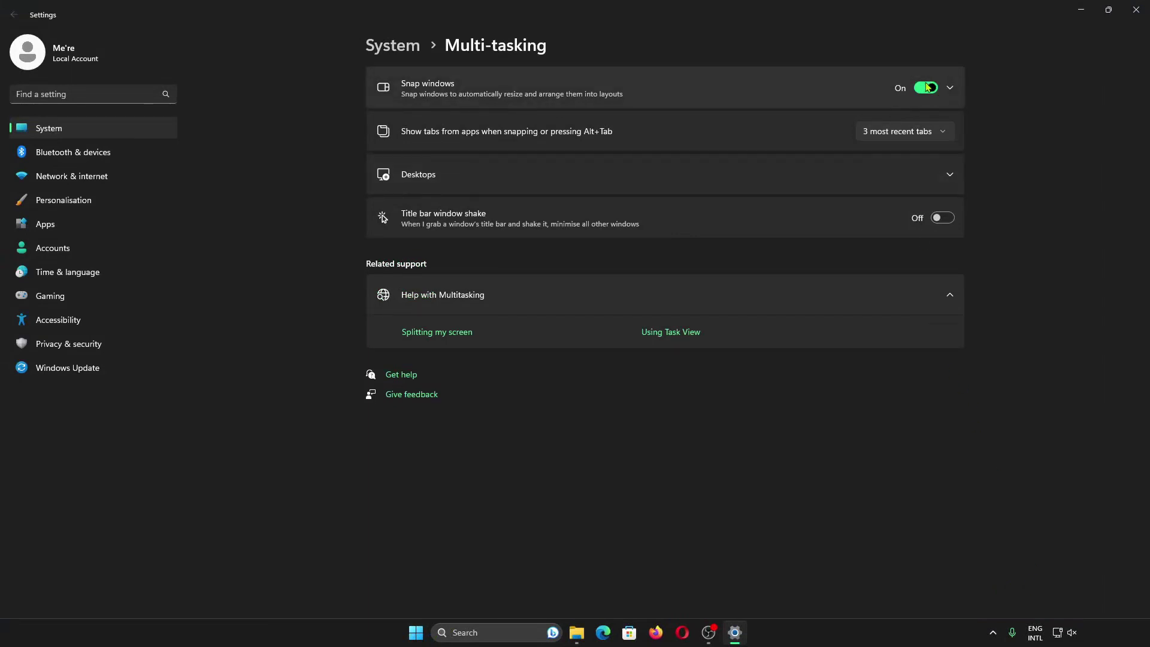
{"action": "left_click", "coordinate": [950, 87]}
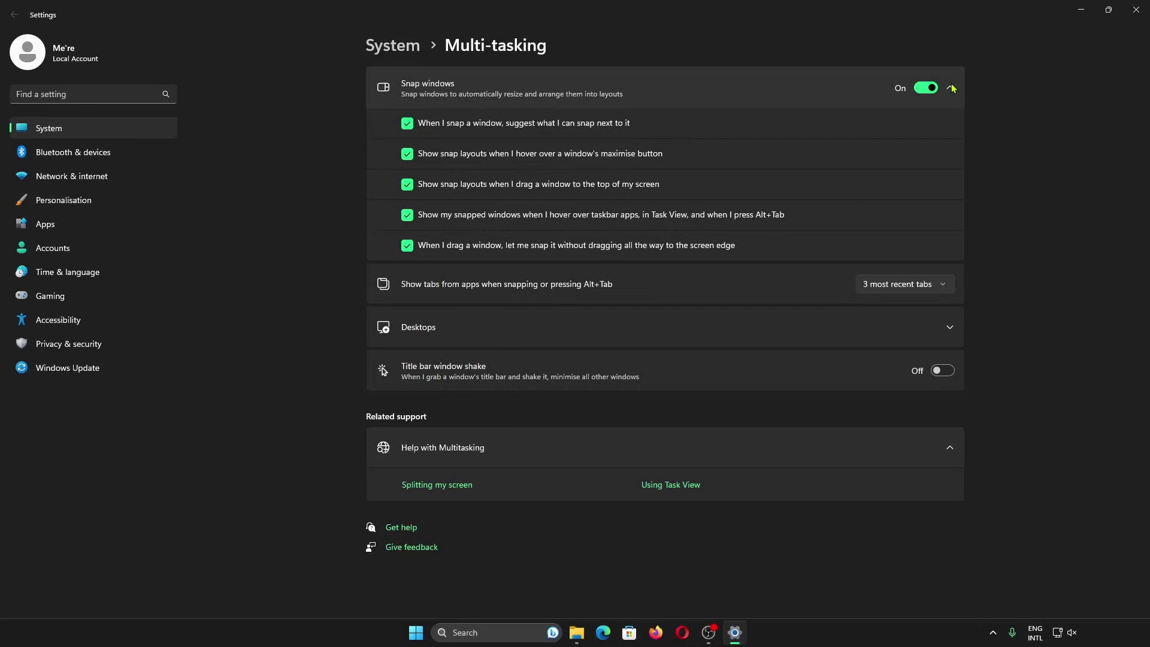
{"action": "left_click", "coordinate": [589, 125]}
{"action": "left_click", "coordinate": [587, 154]}
{"action": "left_click", "coordinate": [578, 185]}
{"action": "left_click", "coordinate": [578, 217]}
{"action": "left_click", "coordinate": [580, 246]}
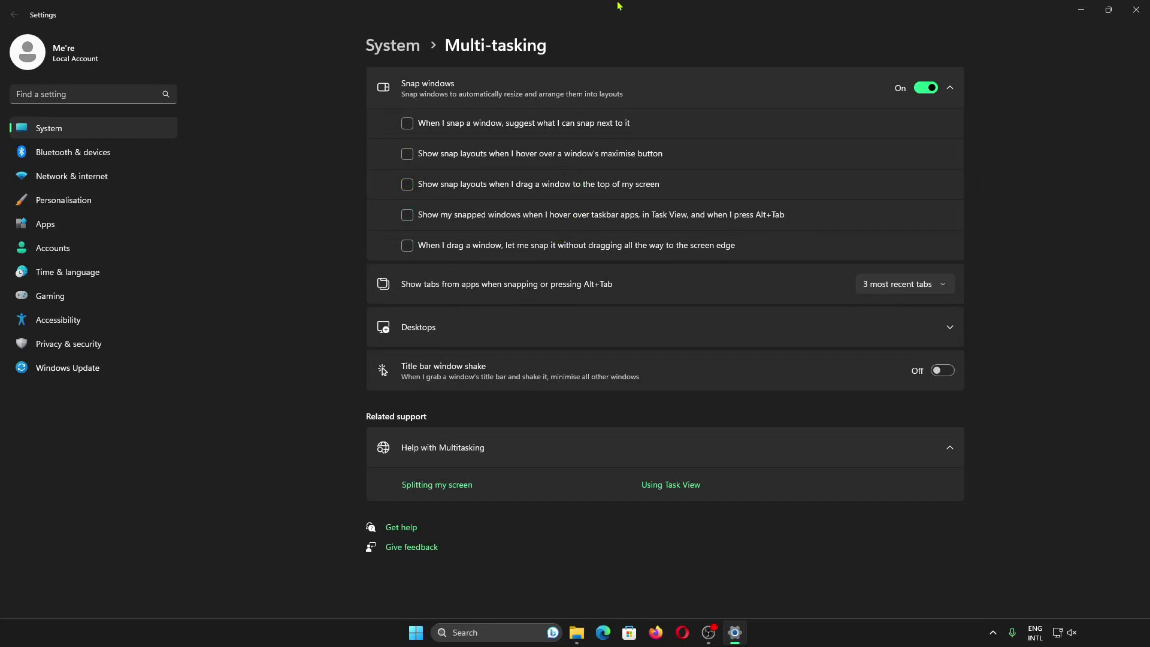
Snap the Settings window to the right half of the screen and a File Explorer Home window to the left half
{"action": "left_click_drag", "start_coordinate": [618, 6], "coordinate": [85, 221]}
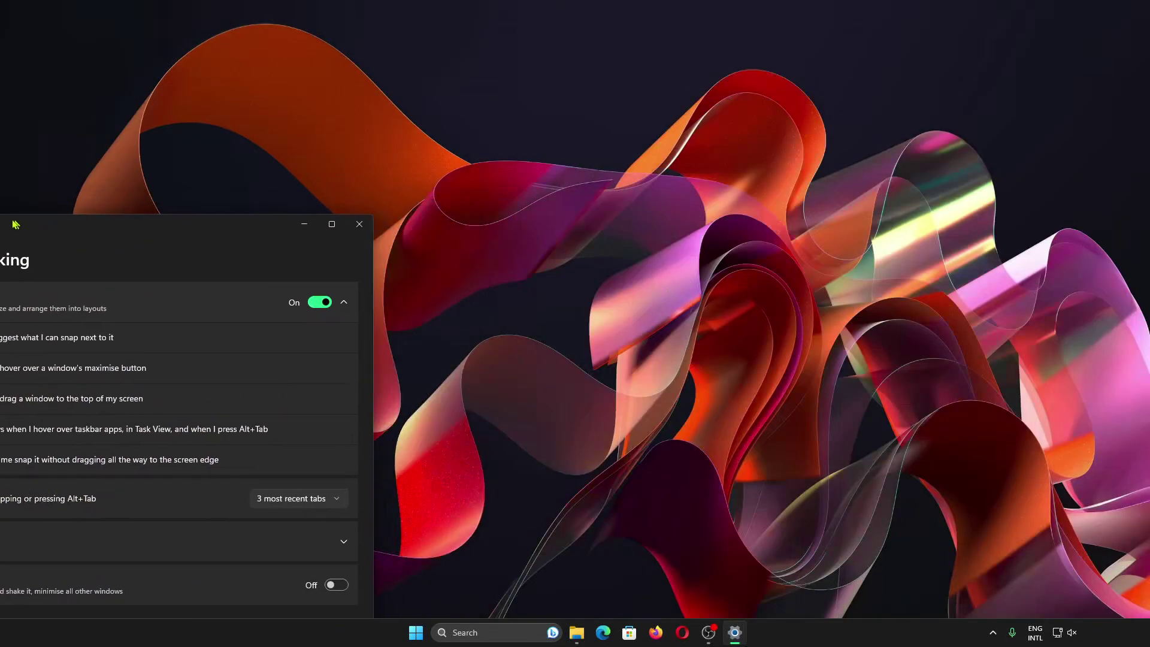
{"action": "left_click_drag", "start_coordinate": [16, 224], "coordinate": [1149, 303]}
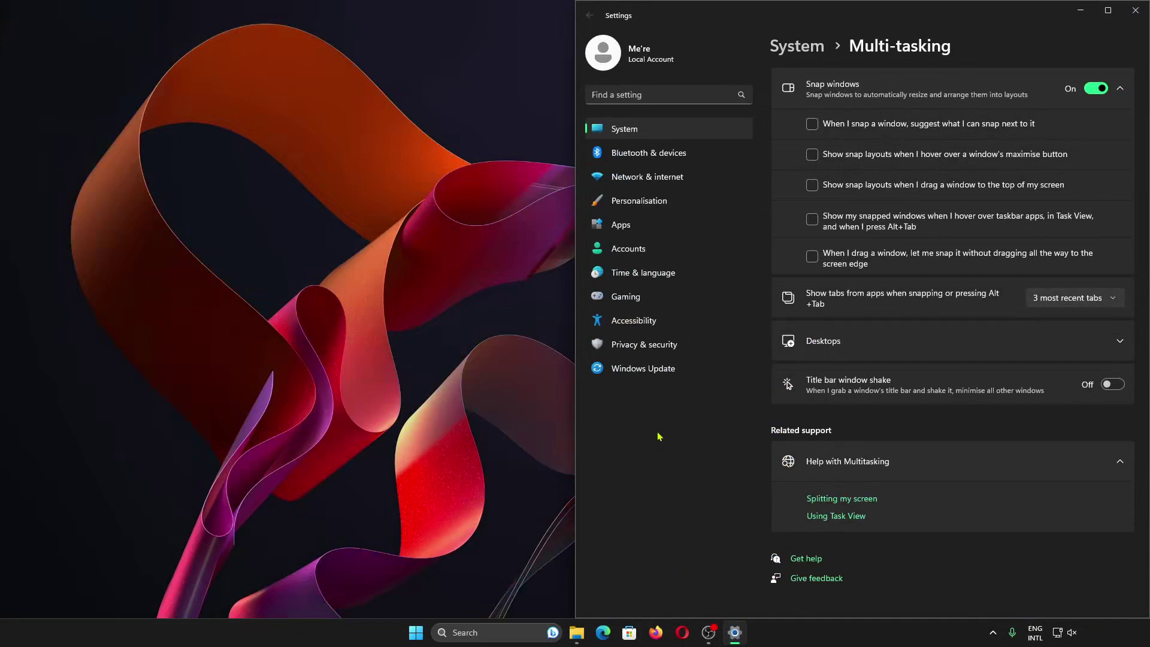
{"action": "left_click", "coordinate": [576, 632]}
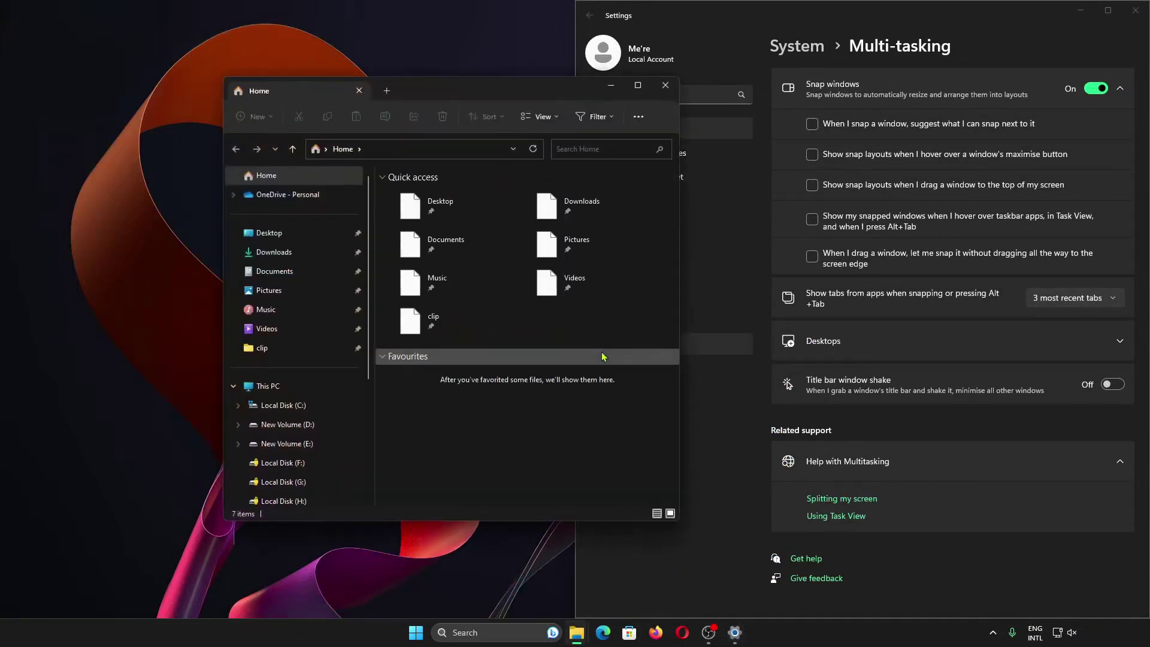
{"action": "left_click_drag", "start_coordinate": [484, 101], "coordinate": [1, 102]}
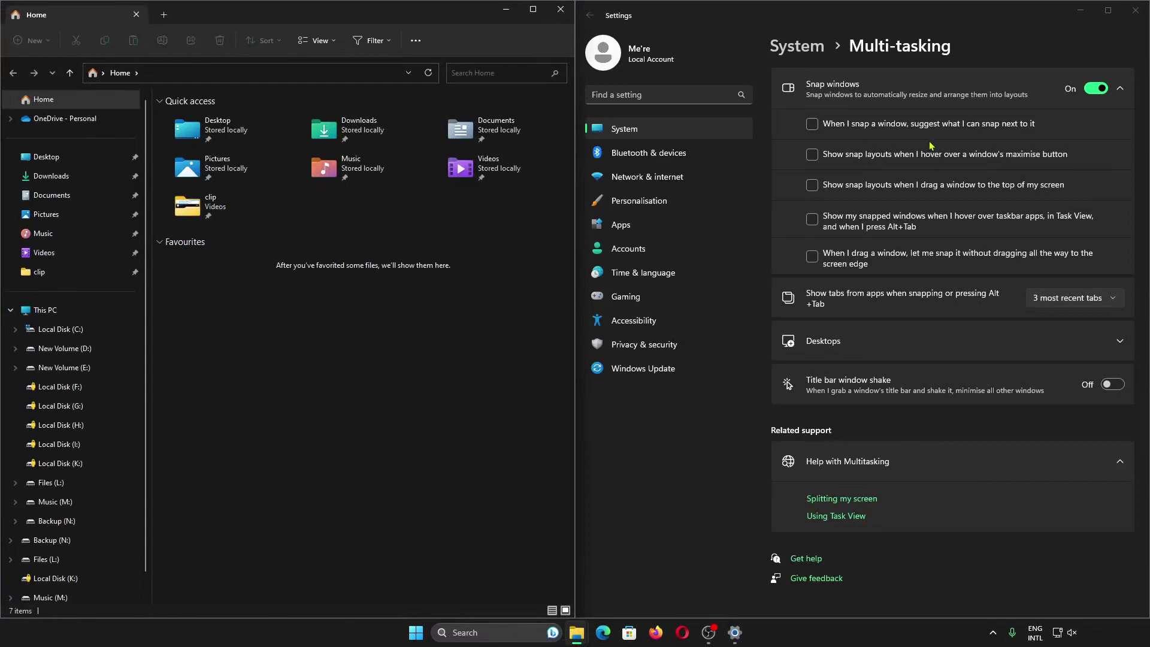
Enable "When I snap a window, suggest what I can snap next to it" and snap Settings to the left half with Home beside it
{"action": "left_click", "coordinate": [860, 124]}
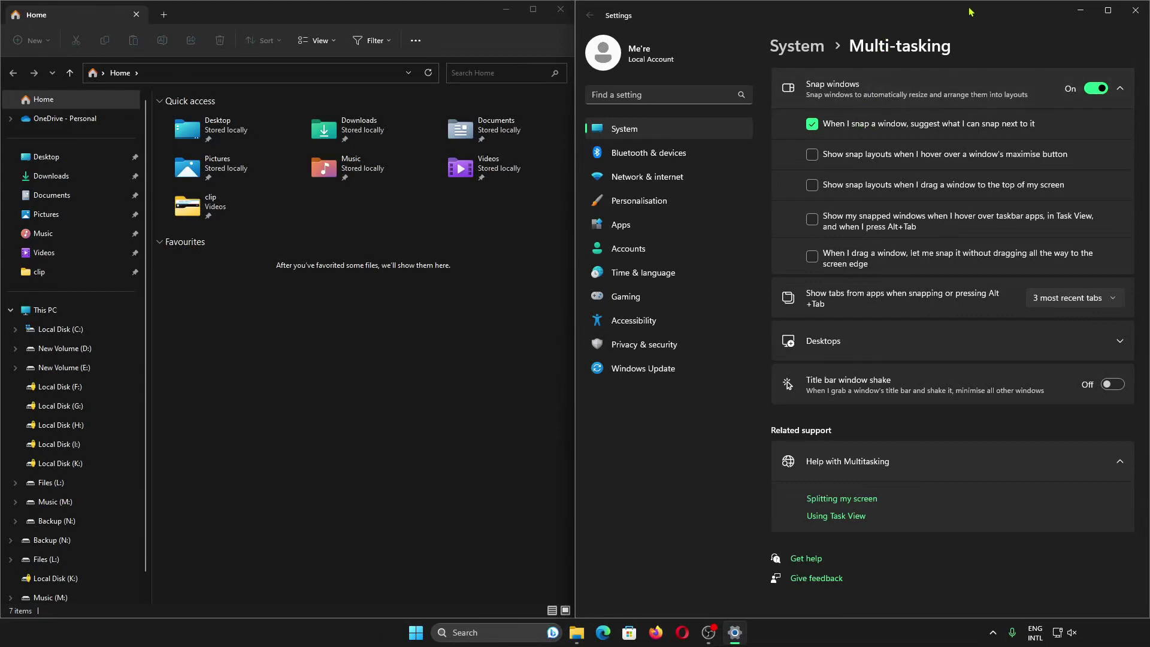
{"action": "left_click_drag", "start_coordinate": [971, 13], "coordinate": [3, 431]}
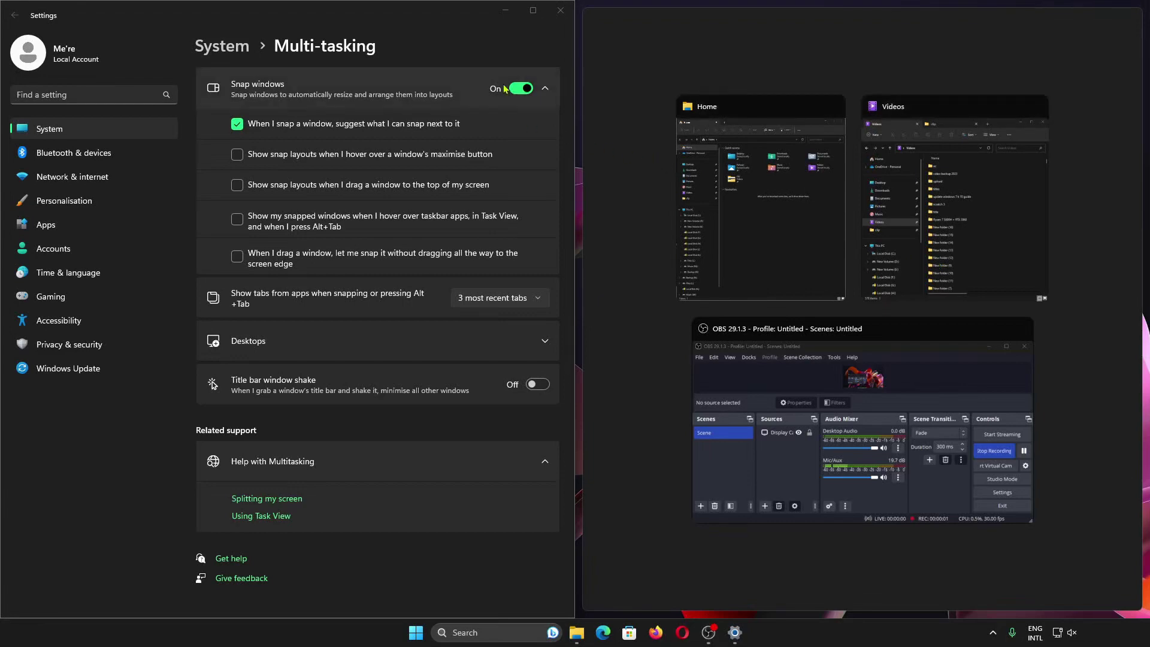
{"action": "left_click", "coordinate": [770, 210]}
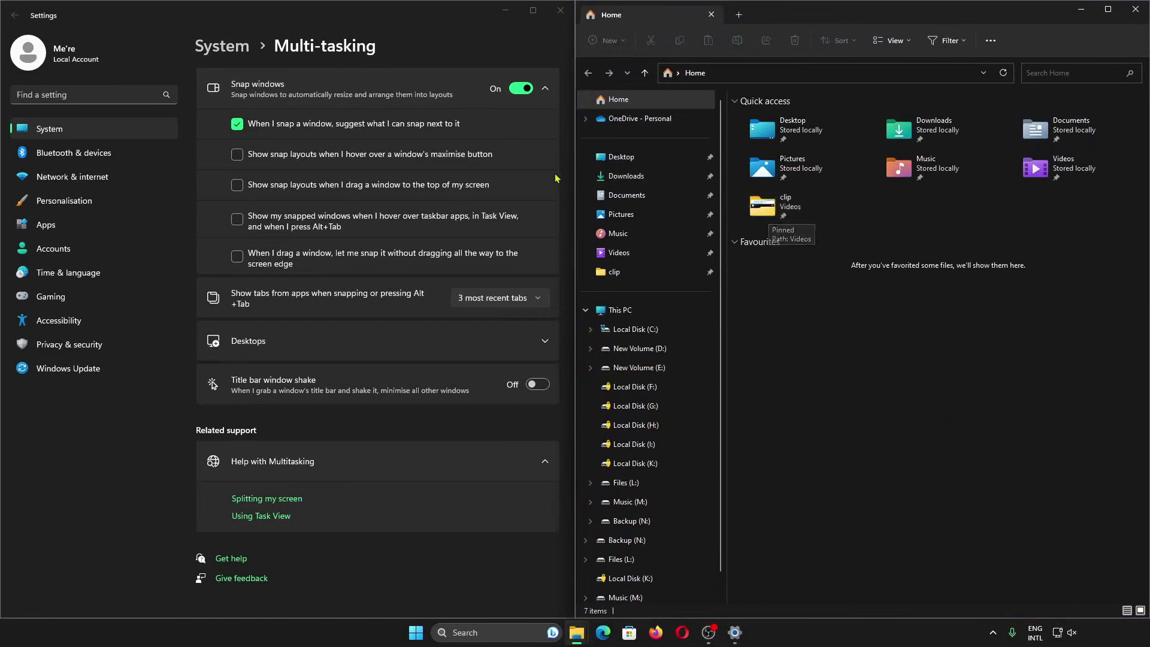
Enable snap layouts for the maximise button and place Home in the centre of a three-column layout with Settings in its left column
{"action": "left_click", "coordinate": [348, 160]}
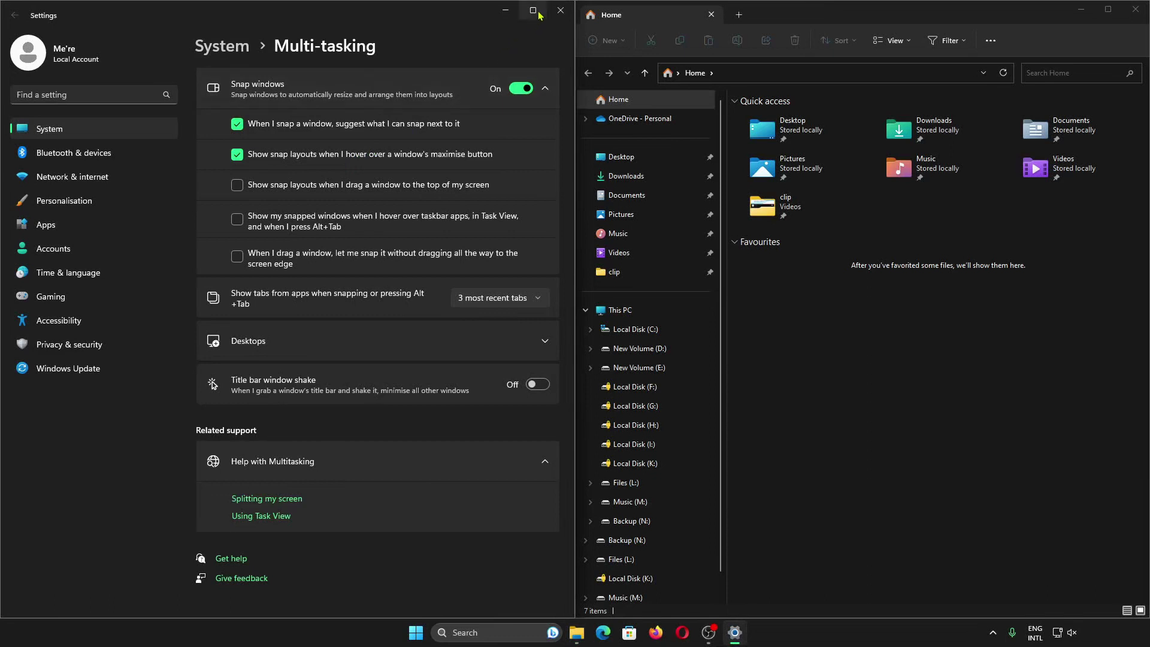
{"action": "mouse_move", "coordinate": [540, 15]}
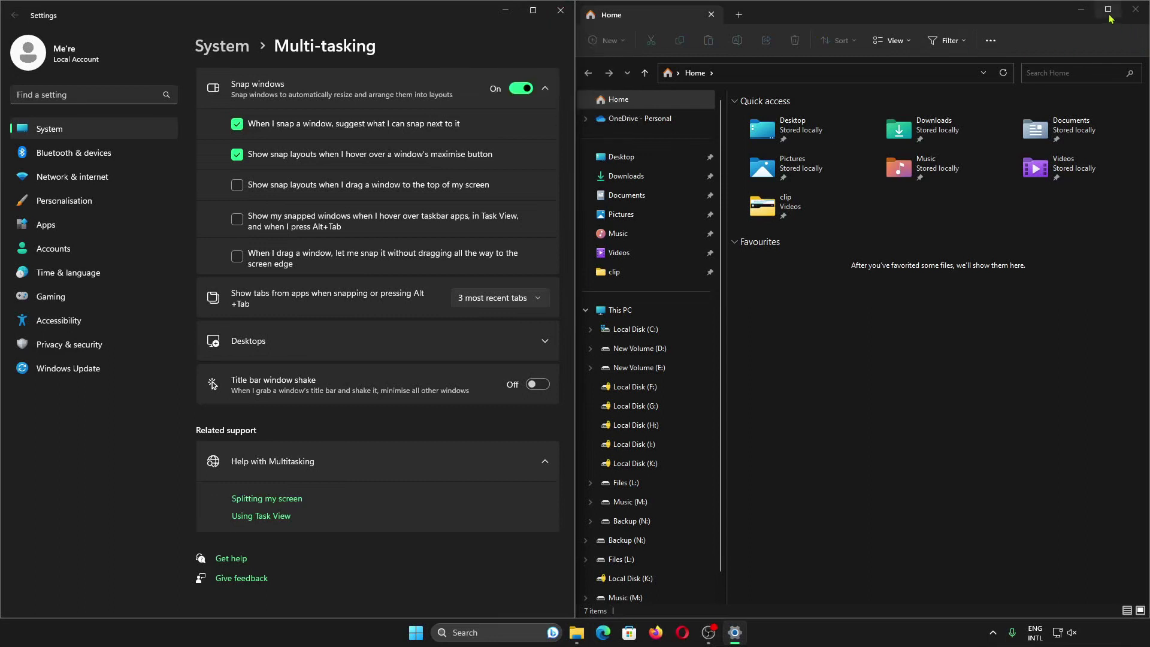
{"action": "mouse_move", "coordinate": [1108, 18]}
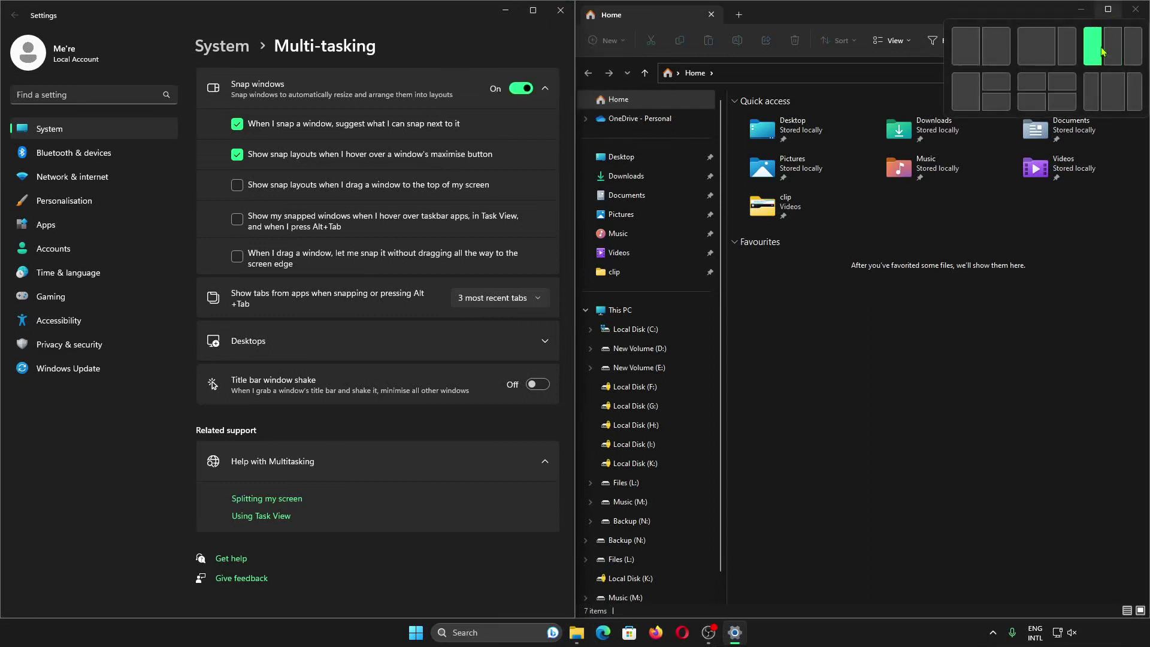
{"action": "left_click", "coordinate": [1115, 96]}
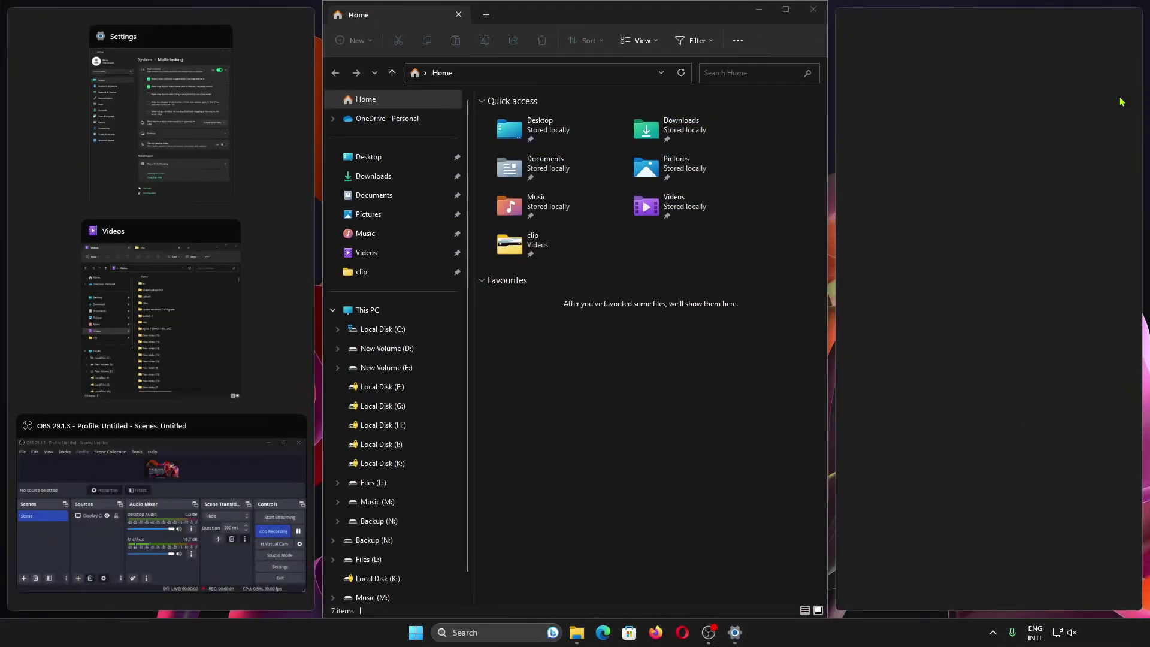
{"action": "left_click", "coordinate": [148, 160]}
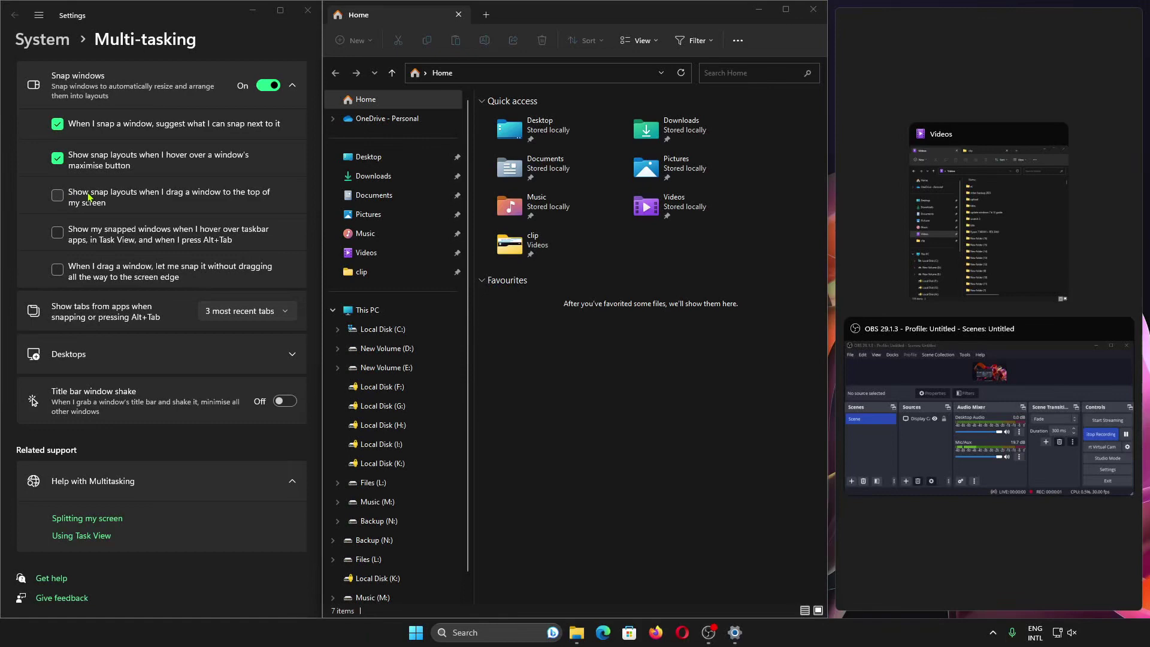
Unsnap the Settings window, enable "Show snap layouts when I drag a window to the top of my screen", and preview those layouts with Settings
{"action": "left_click_drag", "start_coordinate": [161, 19], "coordinate": [426, 63]}
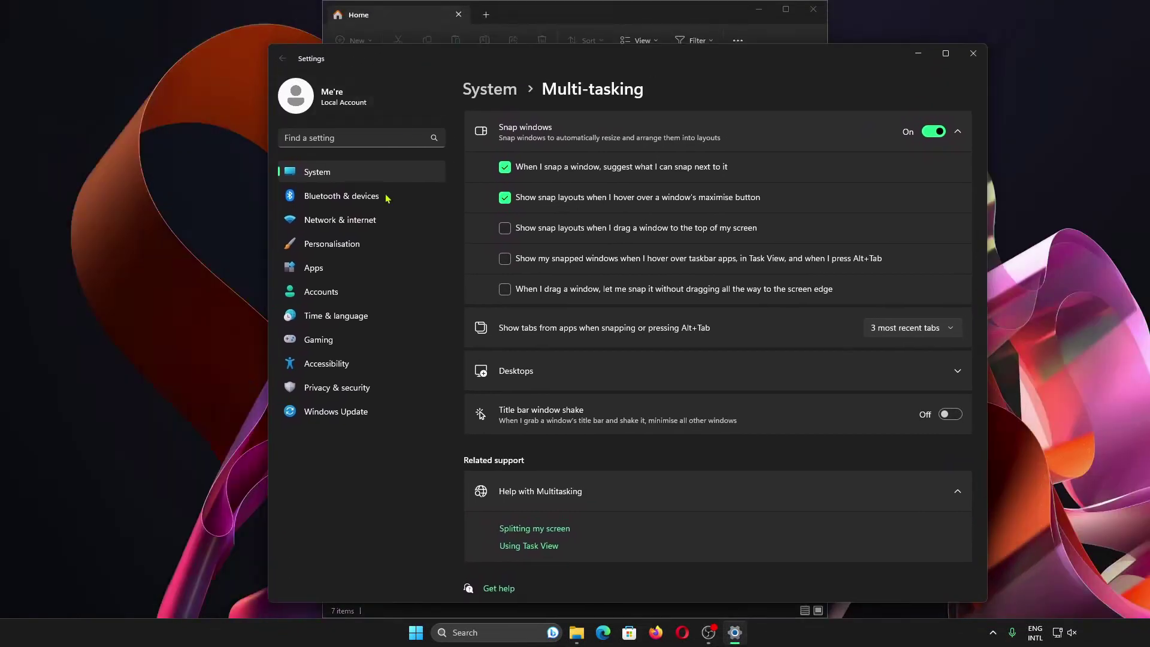
{"action": "left_click", "coordinate": [503, 228]}
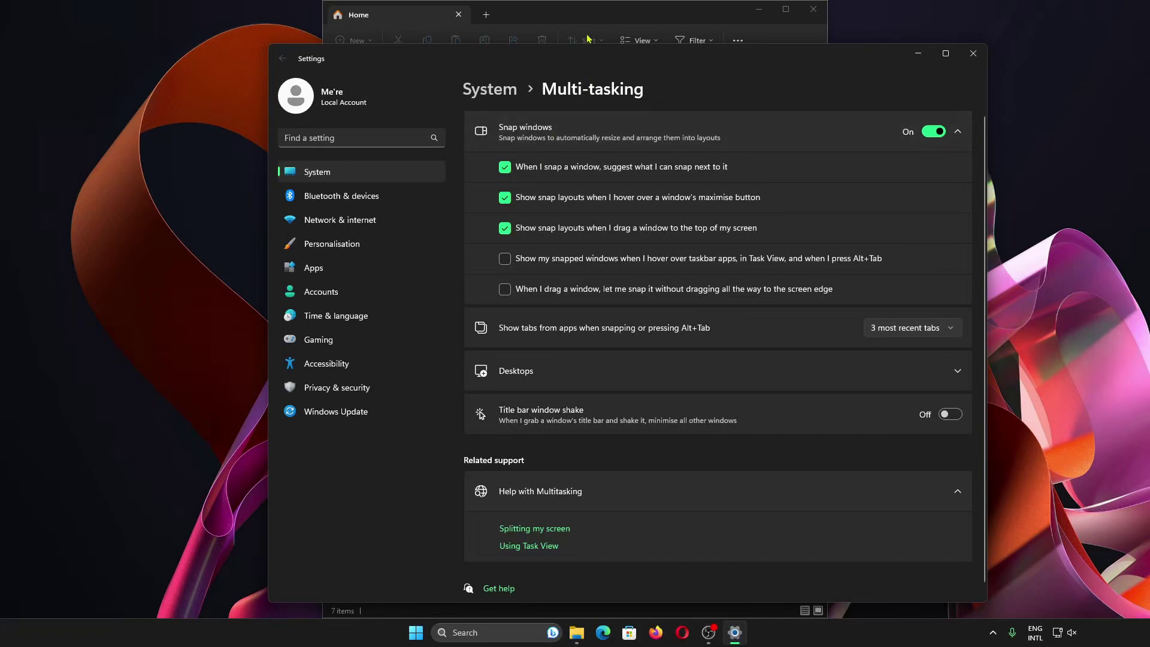
{"action": "left_click_drag", "start_coordinate": [588, 57], "coordinate": [386, 48]}
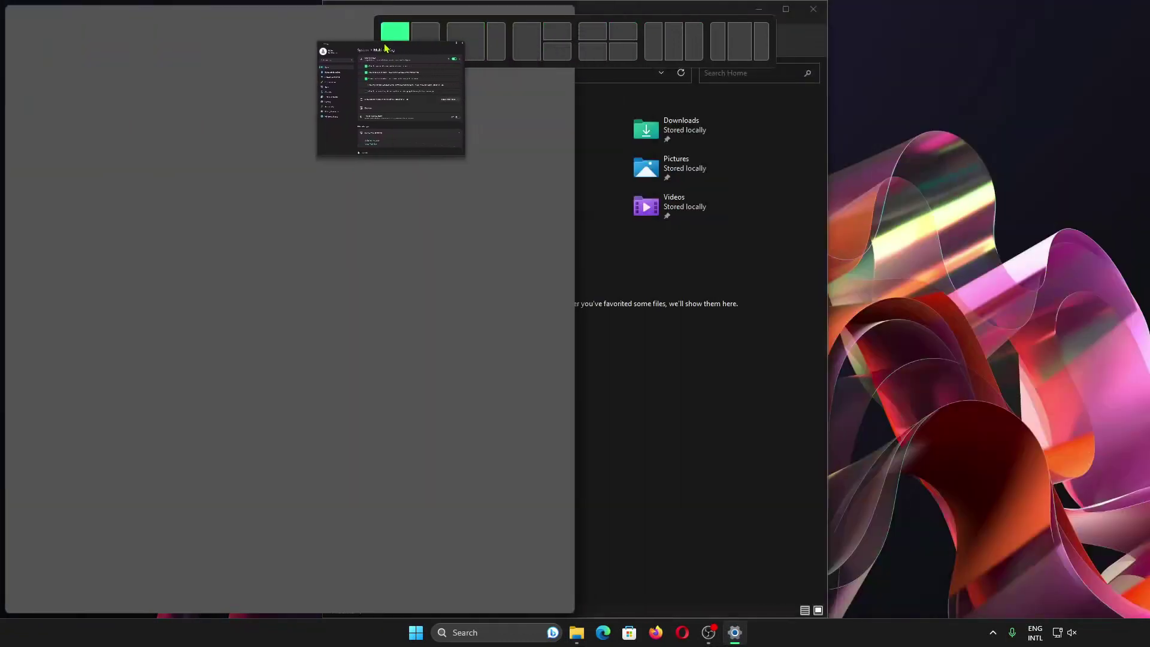
{"action": "key", "text": "Escape"}
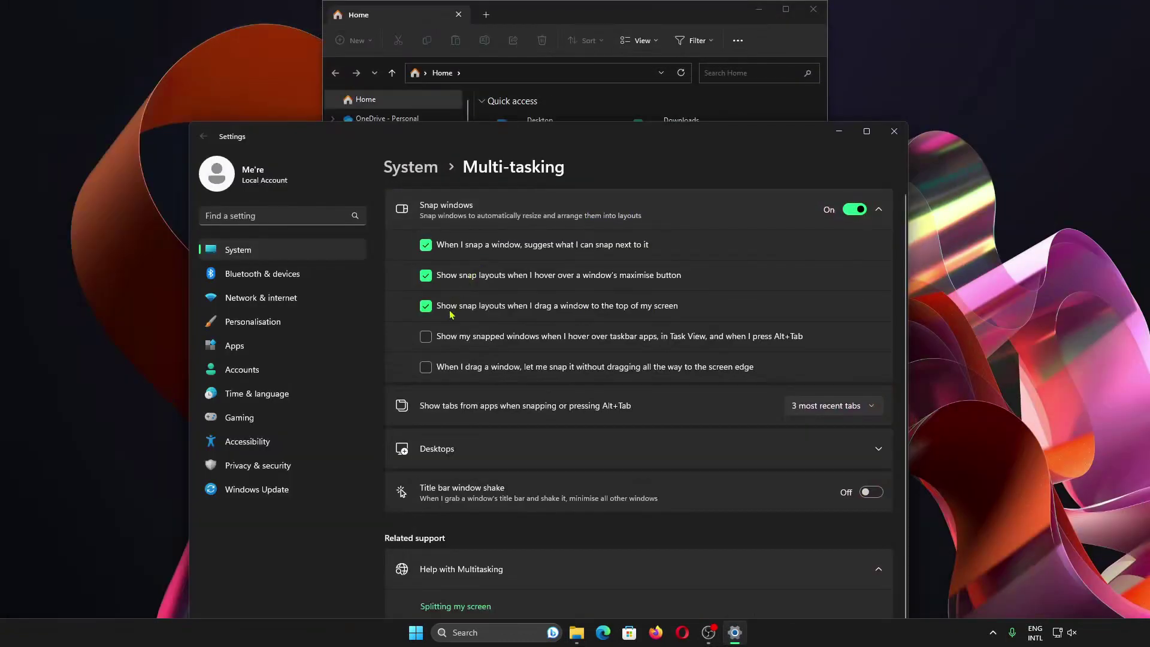
Enable "Show my snapped windows when I hover over taskbar apps, in Task View, and when I press Alt+Tab" and preview the taskbar thumbnails
{"action": "left_click", "coordinate": [443, 342]}
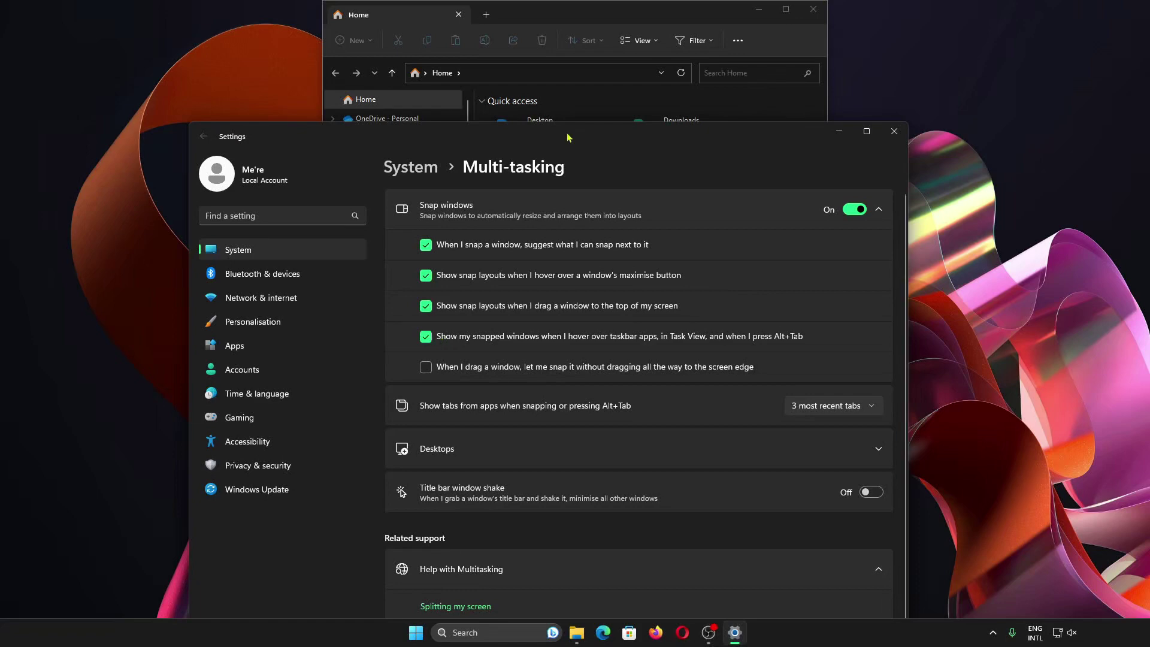
{"action": "left_click_drag", "start_coordinate": [570, 136], "coordinate": [626, 86]}
{"action": "mouse_move", "coordinate": [738, 633]}
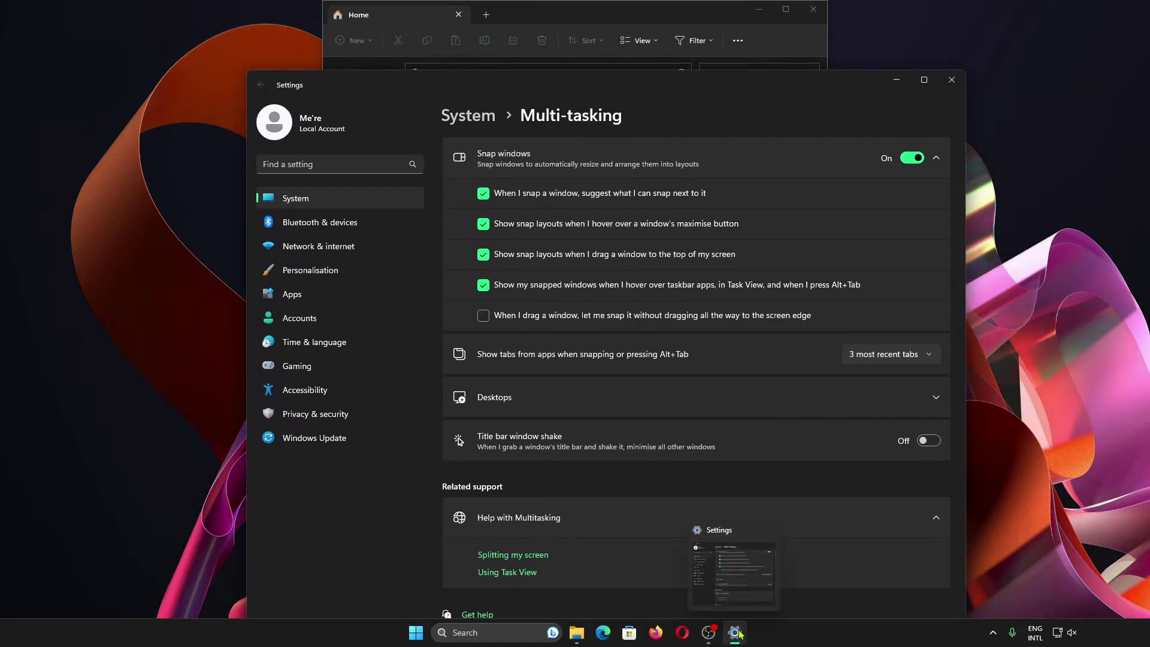
{"action": "mouse_move", "coordinate": [577, 633]}
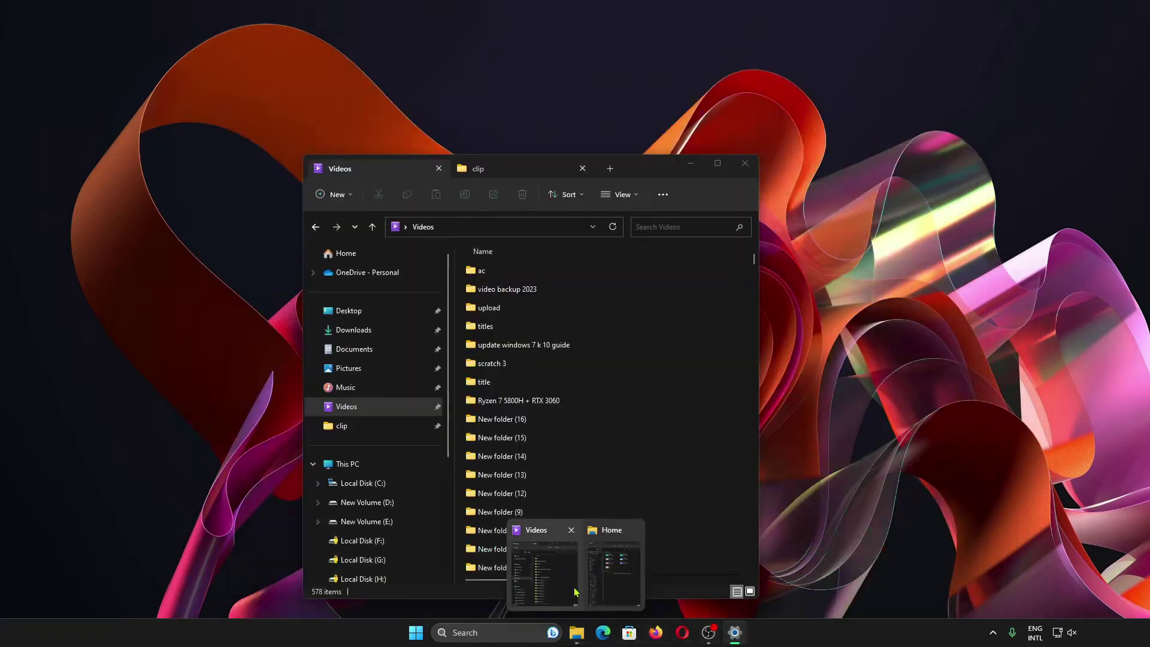
{"action": "mouse_move", "coordinate": [594, 595]}
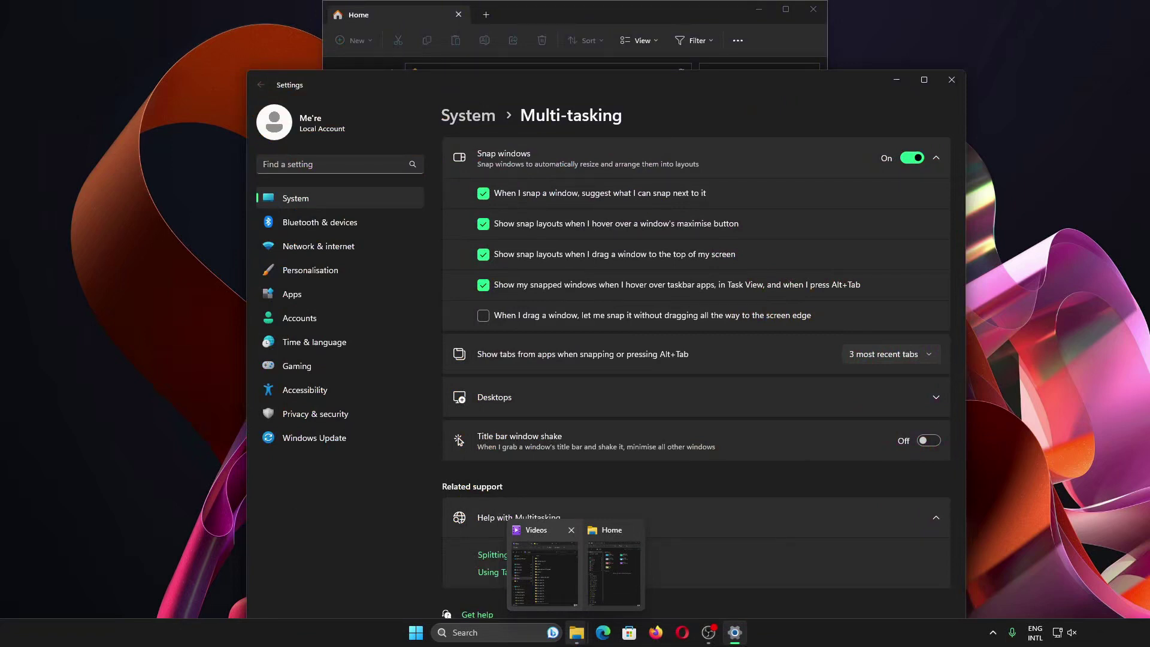
Cycle through the open windows in the window switcher to check how Settings, Home and Videos are listed
{"action": "right_click", "coordinate": [774, 632]}
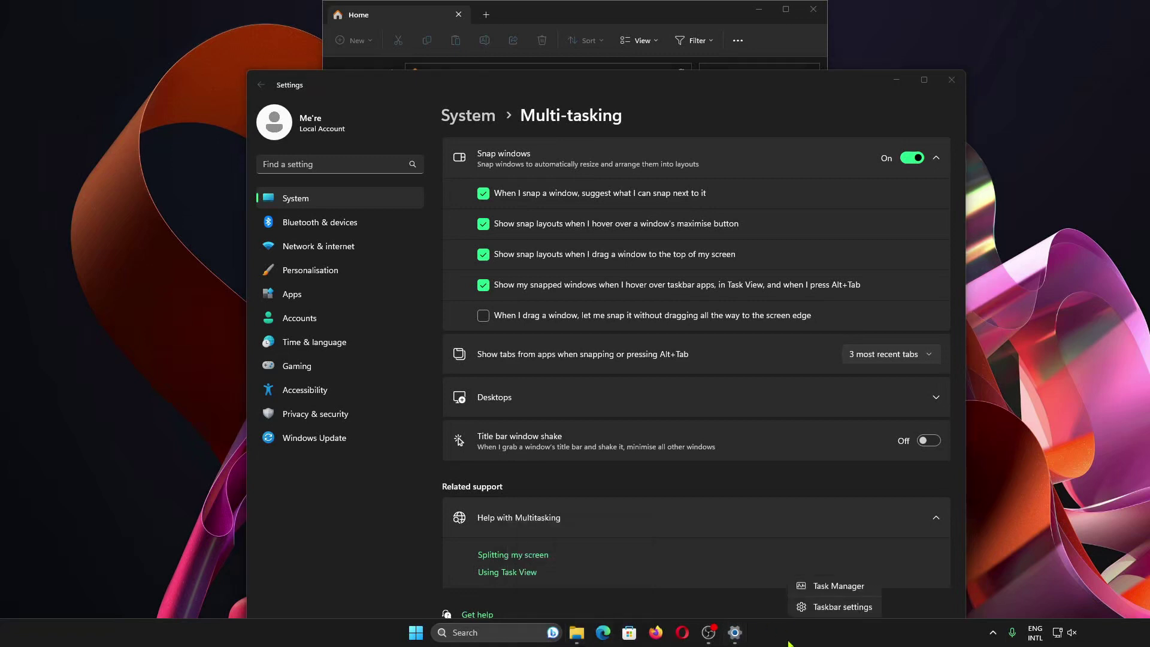
{"action": "left_click", "coordinate": [776, 643]}
{"action": "key", "text": "alt+Tab"}
{"action": "key", "text": "alt+Tab"}
{"action": "key", "text": "alt+Tab"}
{"action": "key", "text": "alt+Tab"}
{"action": "key", "text": "alt+Tab"}
{"action": "key", "text": "alt+Tab"}
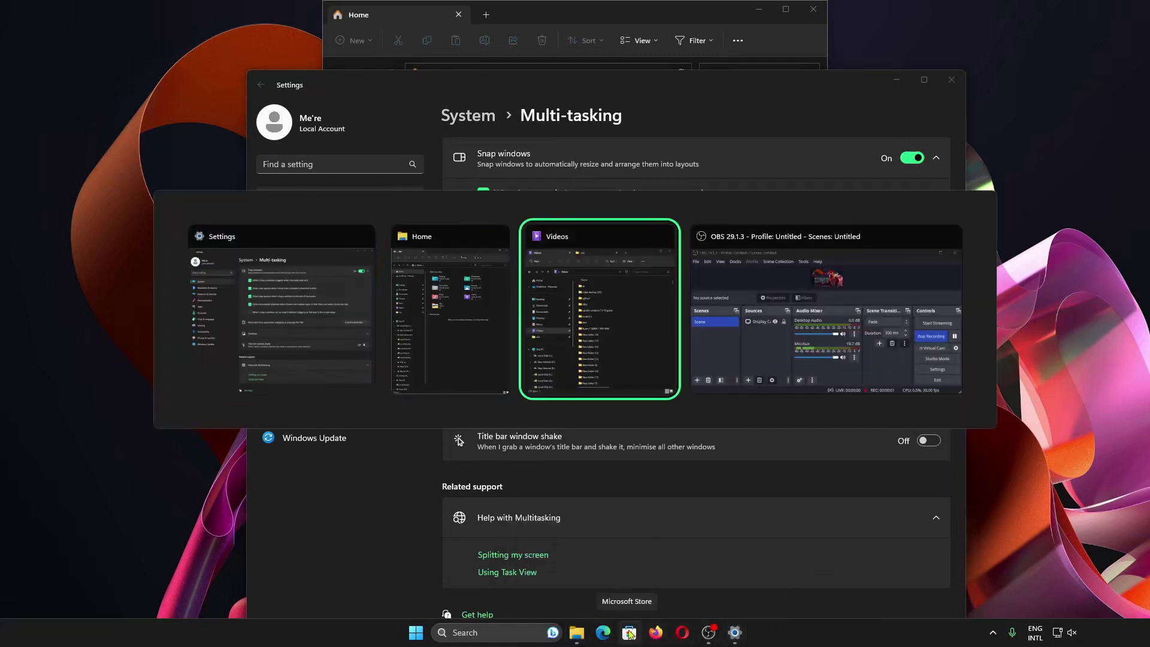
{"action": "key", "text": "alt+Tab"}
{"action": "key", "text": "alt+Tab"}
{"action": "key", "text": "alt+Tab"}
{"action": "key", "text": "alt+Tab"}
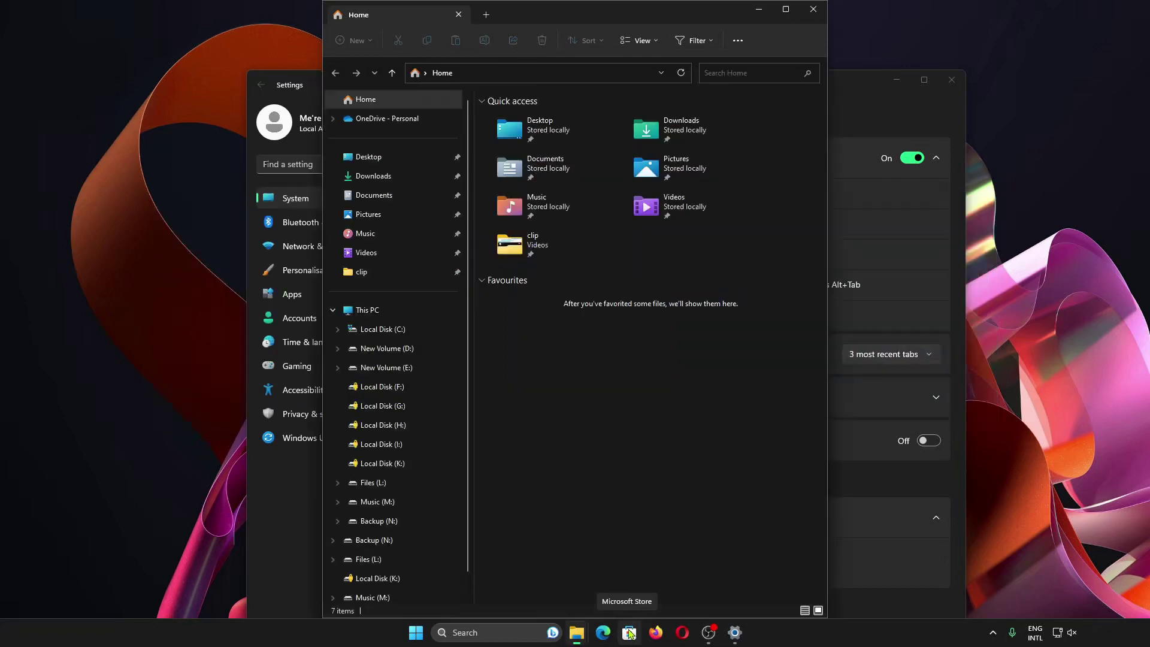
{"action": "key", "text": "alt+Tab"}
Toggle the "Show my snapped windows" option off and back on, checking the taskbar thumbnails, window switching and Task View
{"action": "left_click", "coordinate": [483, 286]}
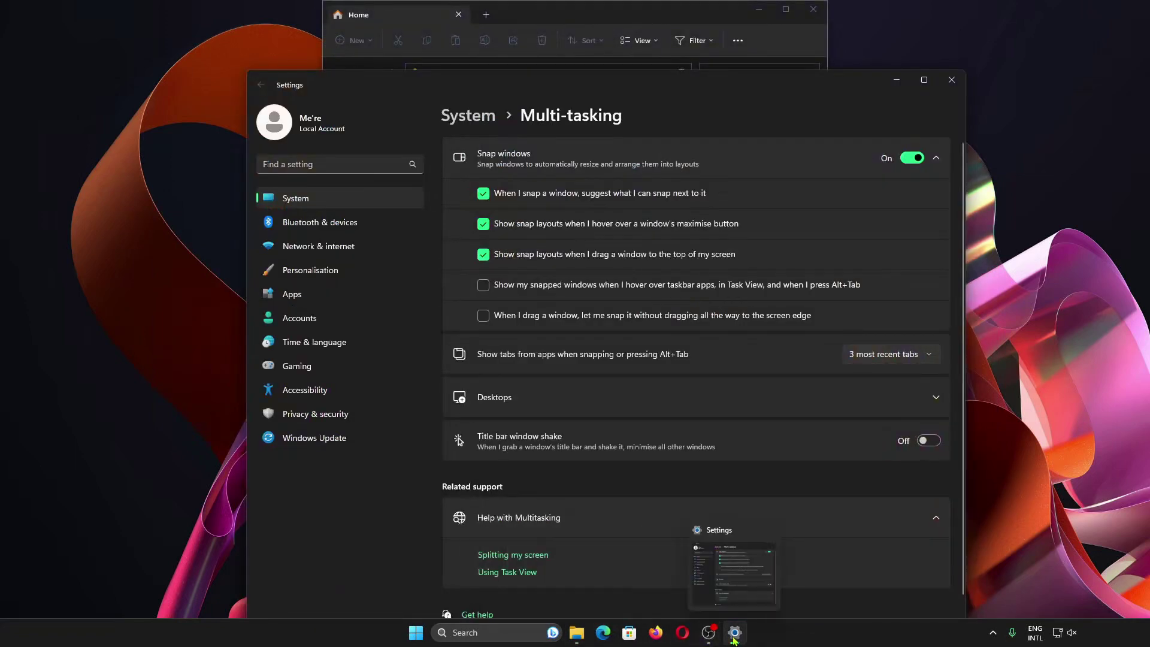
{"action": "left_click", "coordinate": [627, 290]}
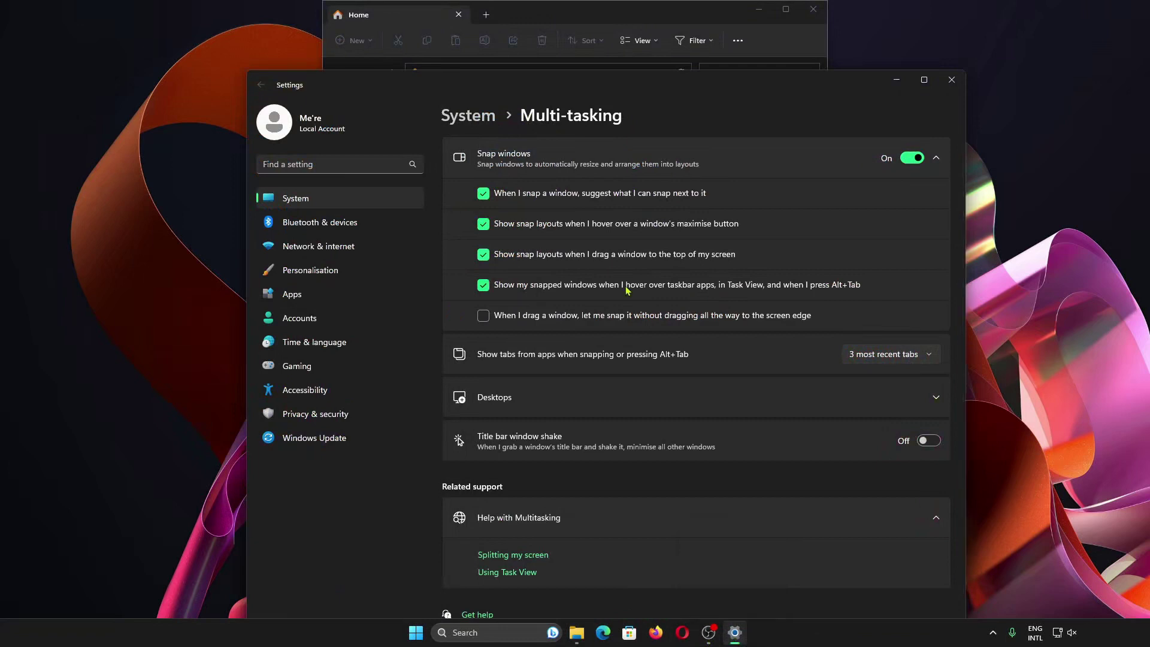
{"action": "key", "text": "alt+Tab"}
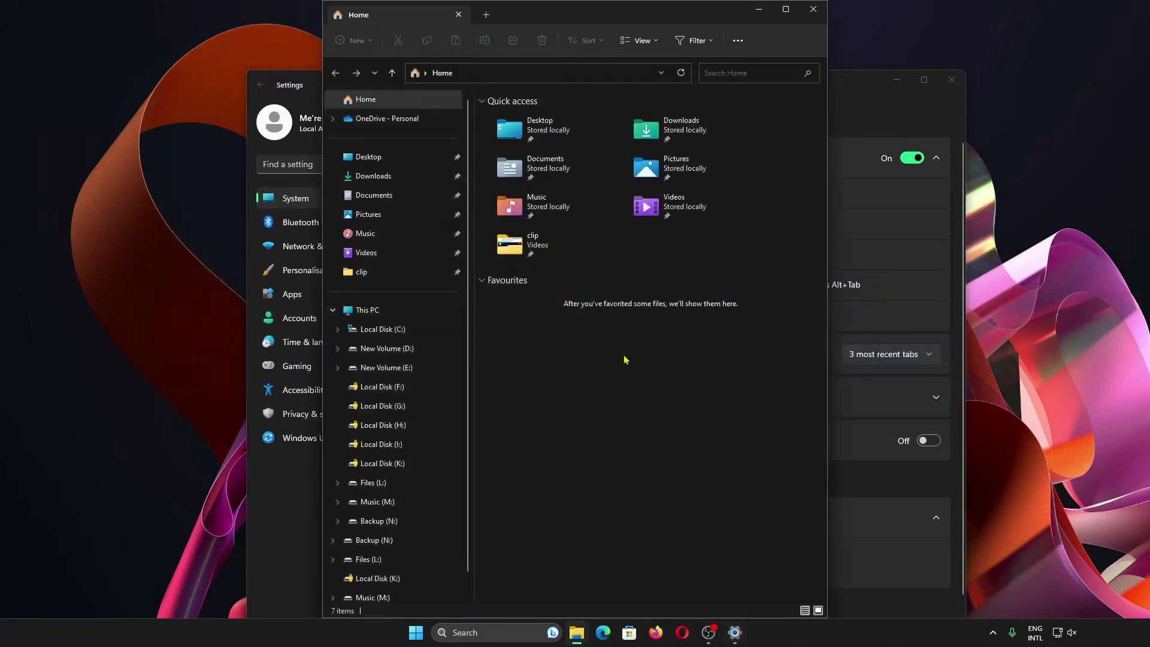
{"action": "key", "text": "super+Tab"}
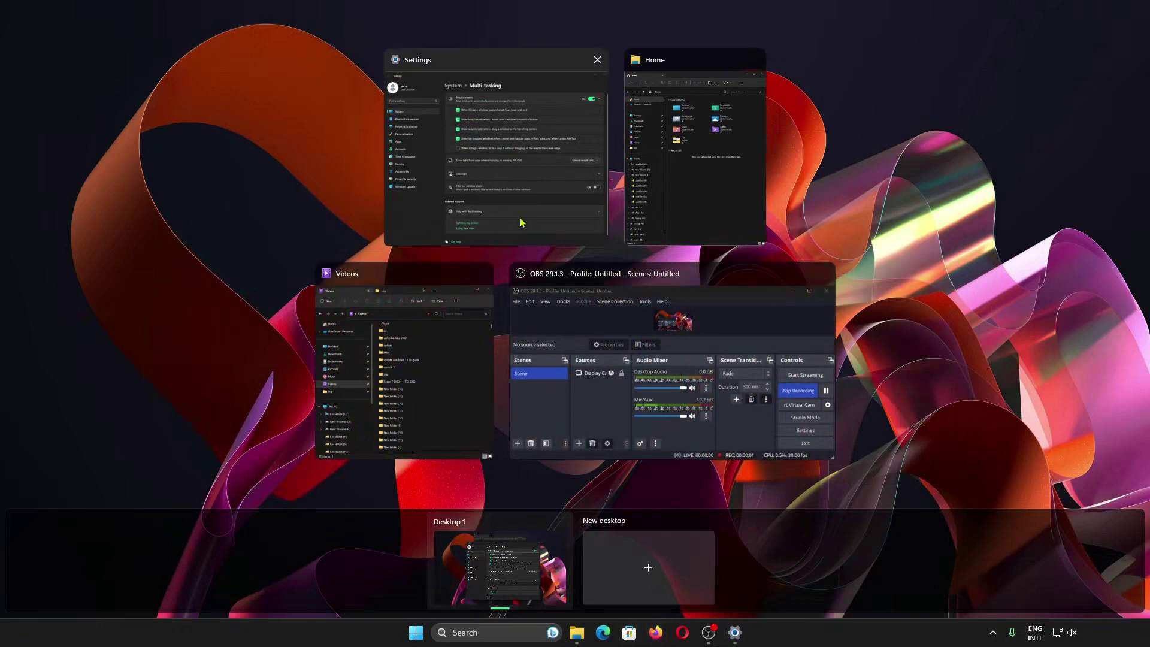
{"action": "left_click", "coordinate": [534, 180]}
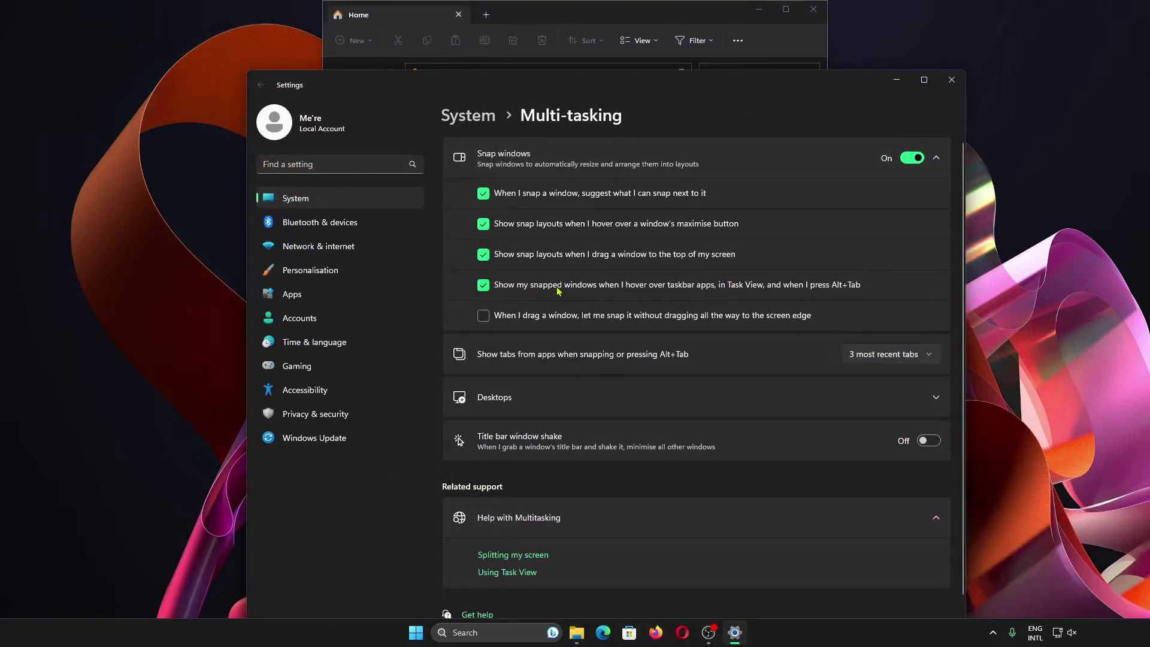
{"action": "left_click", "coordinate": [483, 285]}
{"action": "left_click", "coordinate": [483, 285]}
Snap the Home window to the right half of the screen and fill the left half with Settings
{"action": "left_click_drag", "start_coordinate": [453, 94], "coordinate": [388, 307]}
{"action": "left_click_drag", "start_coordinate": [574, 22], "coordinate": [1146, 240]}
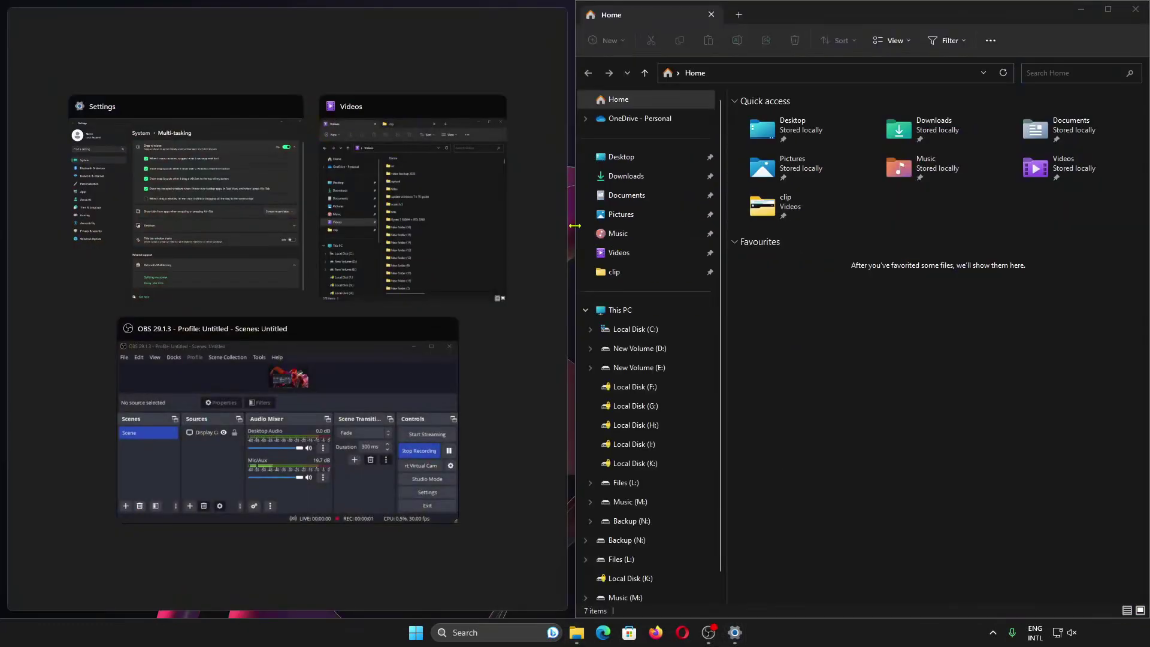
{"action": "left_click", "coordinate": [170, 207]}
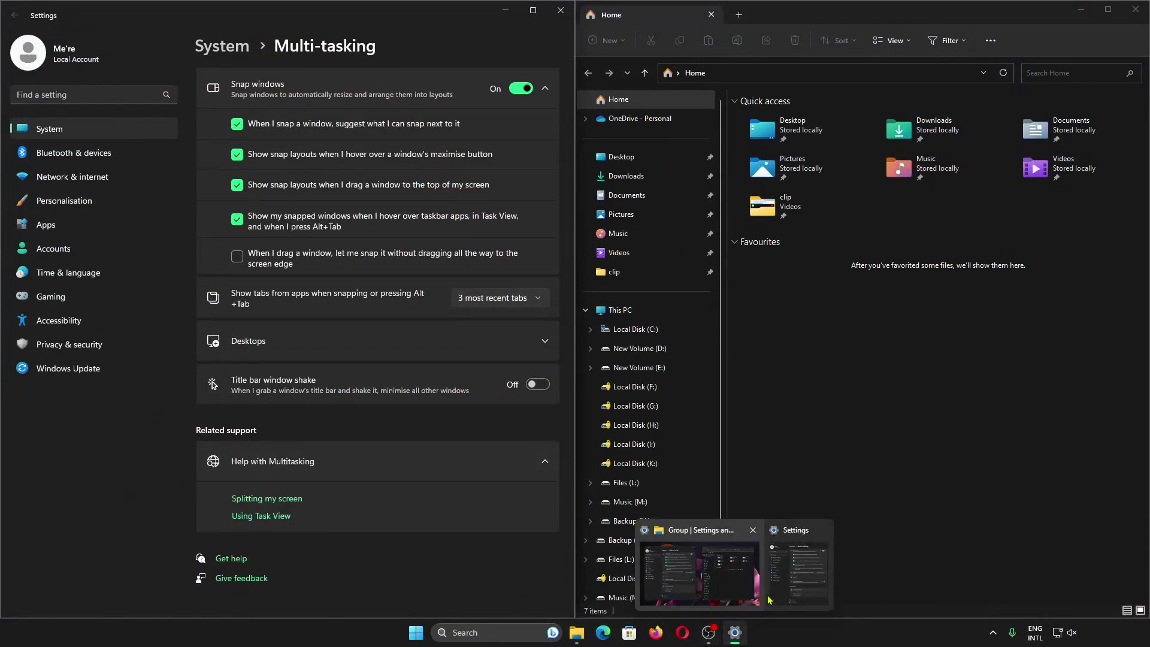
Preview the Settings and Home snap group through the File Explorer taskbar thumbnails and bring up Home
{"action": "mouse_move", "coordinate": [576, 634]}
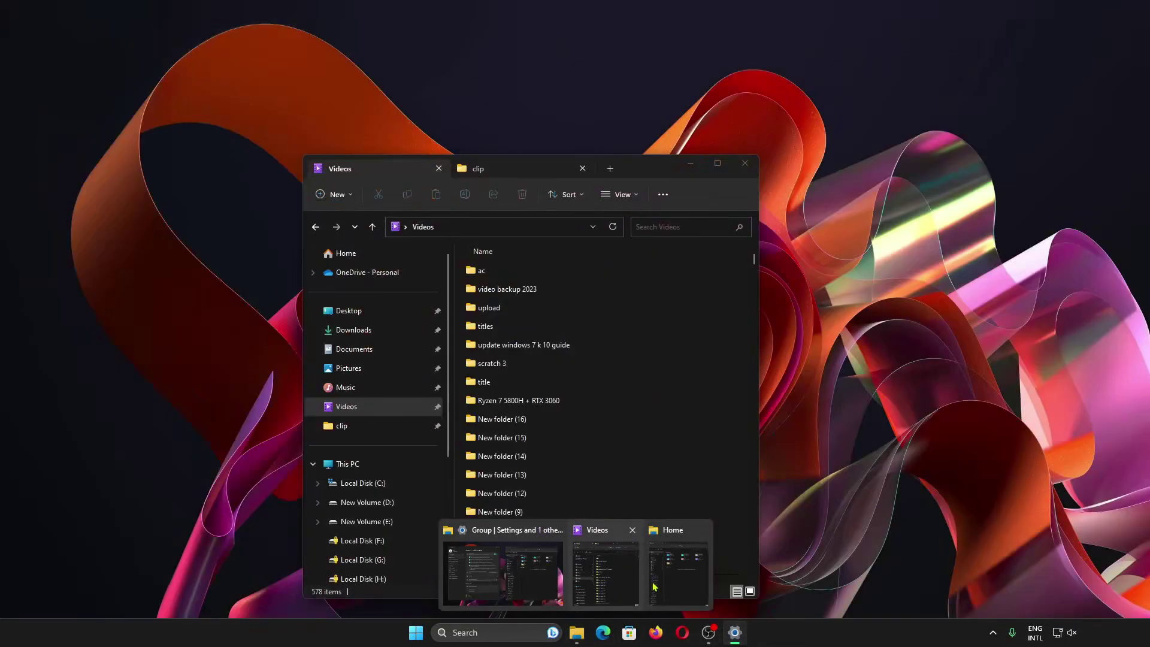
{"action": "left_click", "coordinate": [677, 574]}
{"action": "mouse_move", "coordinate": [734, 632]}
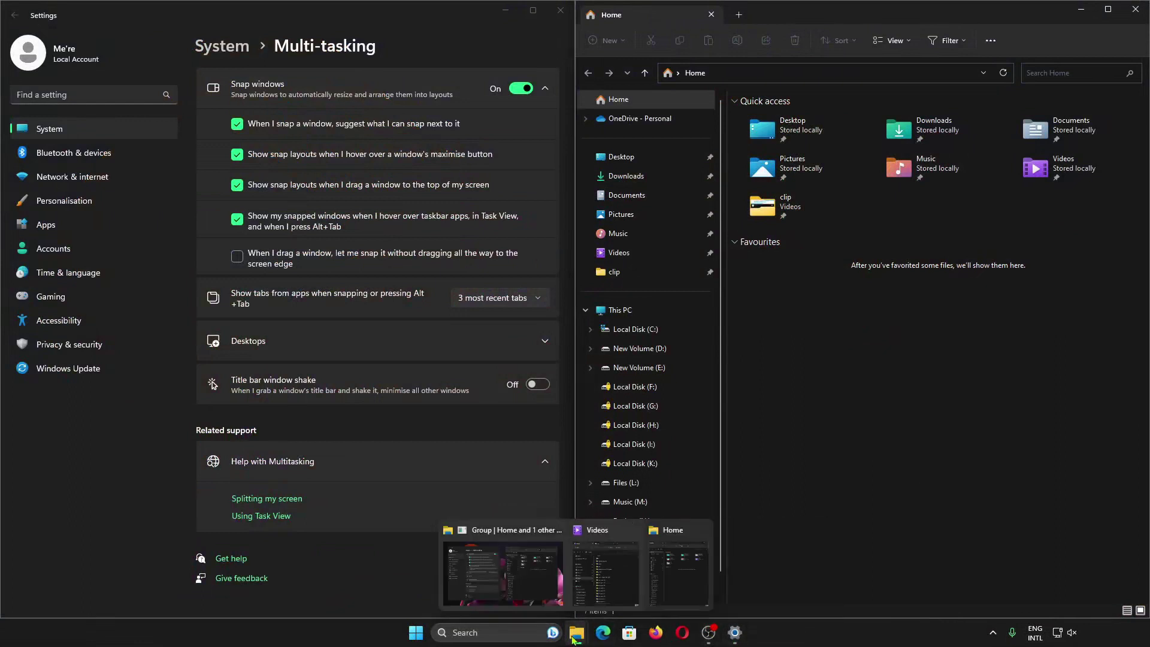
Disable and re-enable "Show my snapped windows", comparing the File Explorer taskbar thumbnails, and check the window switcher
{"action": "left_click", "coordinate": [237, 219]}
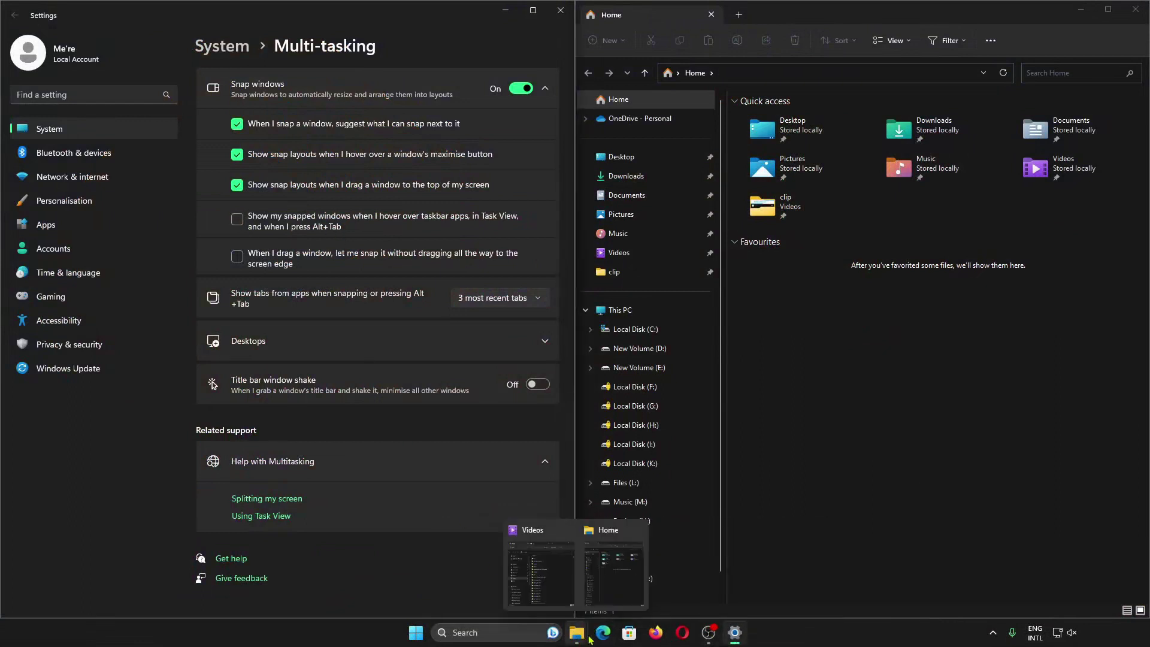
{"action": "mouse_move", "coordinate": [577, 615]}
{"action": "left_click", "coordinate": [237, 219]}
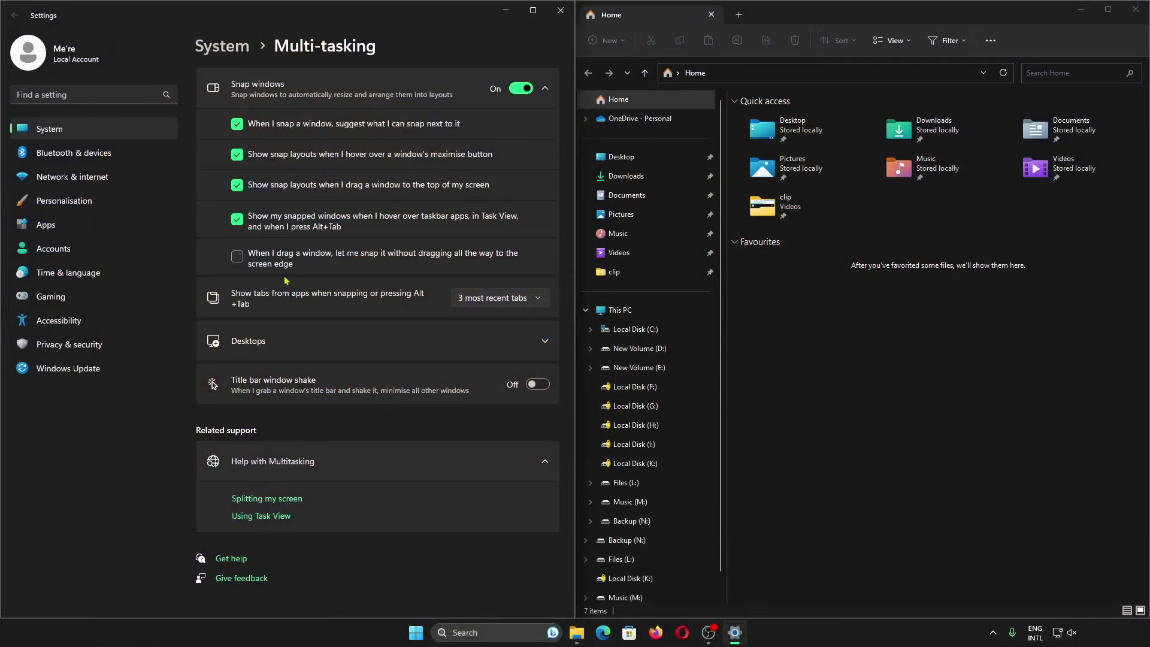
{"action": "key", "text": "alt+Tab"}
{"action": "mouse_move", "coordinate": [282, 304]}
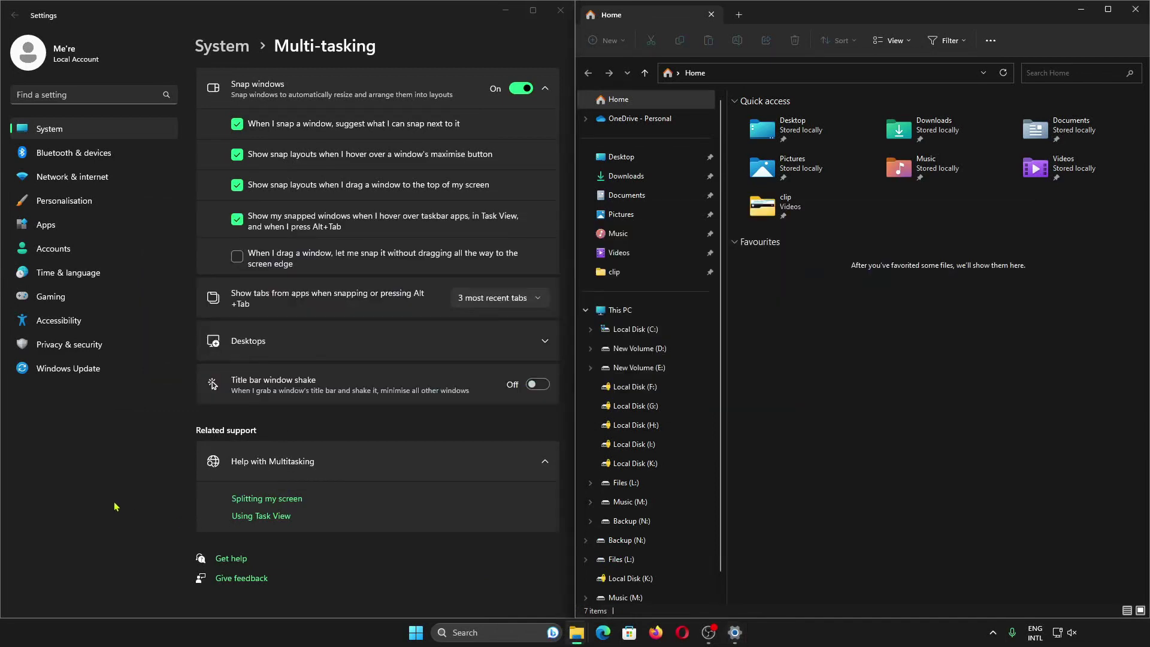
Snap Home to the upper-right quarter and Videos to the lower-right quarter, and switch to the resulting three-window group
{"action": "key", "text": "super+Up"}
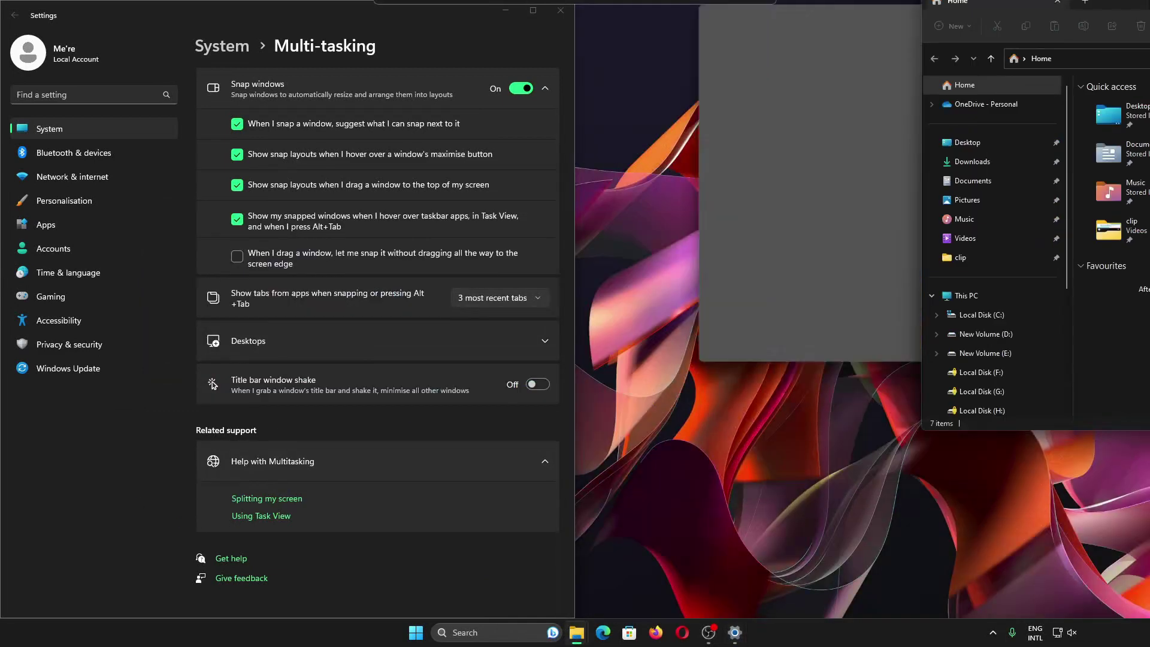
{"action": "left_click", "coordinate": [821, 398]}
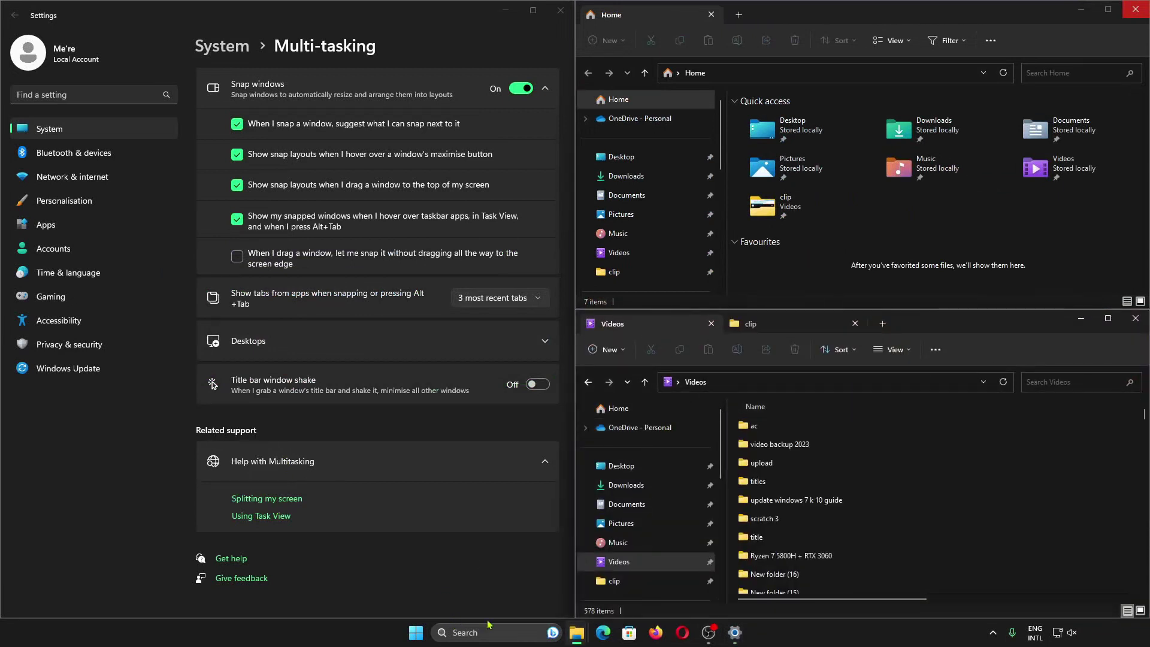
{"action": "mouse_move", "coordinate": [572, 630]}
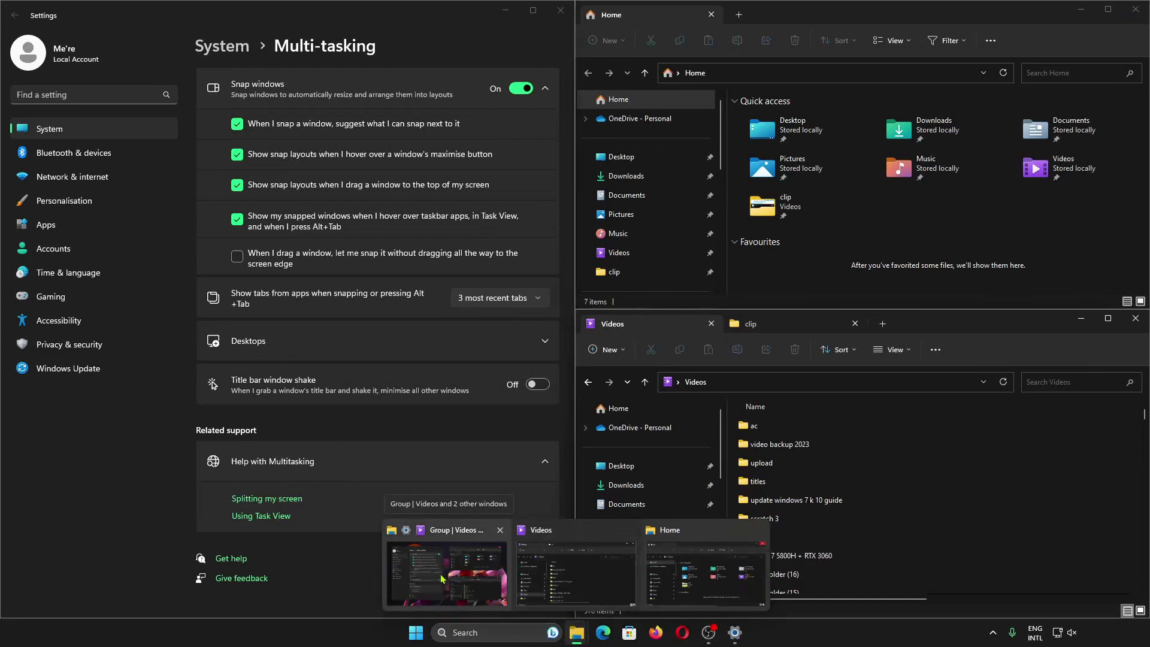
{"action": "key", "text": "alt+Tab"}
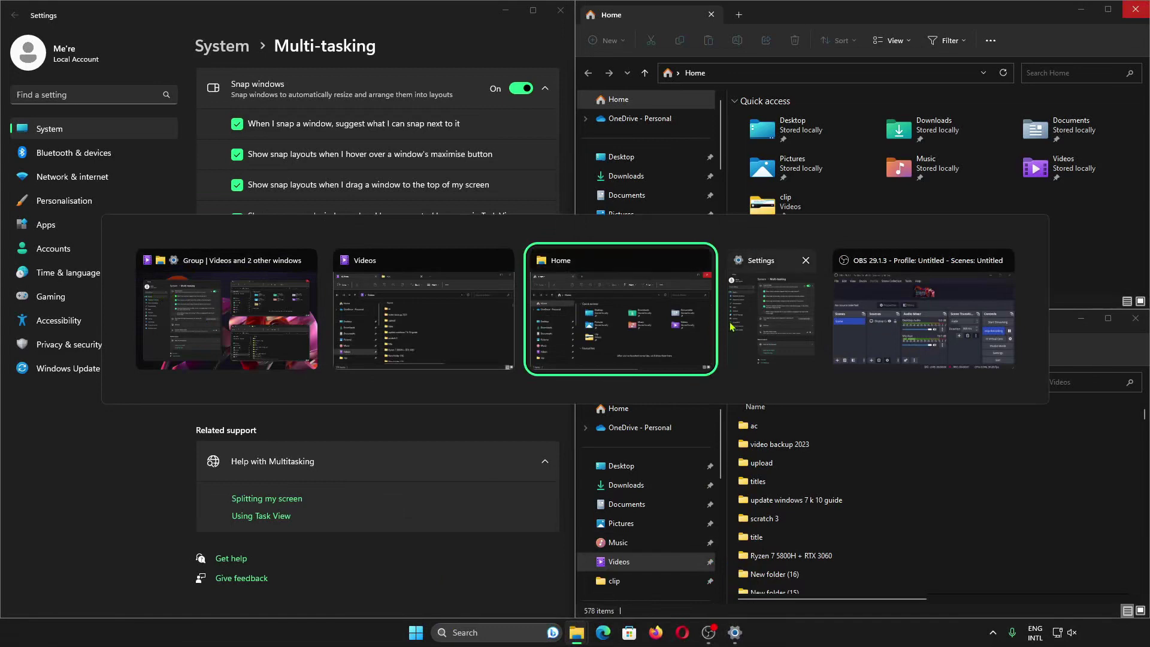
{"action": "left_click", "coordinate": [306, 313]}
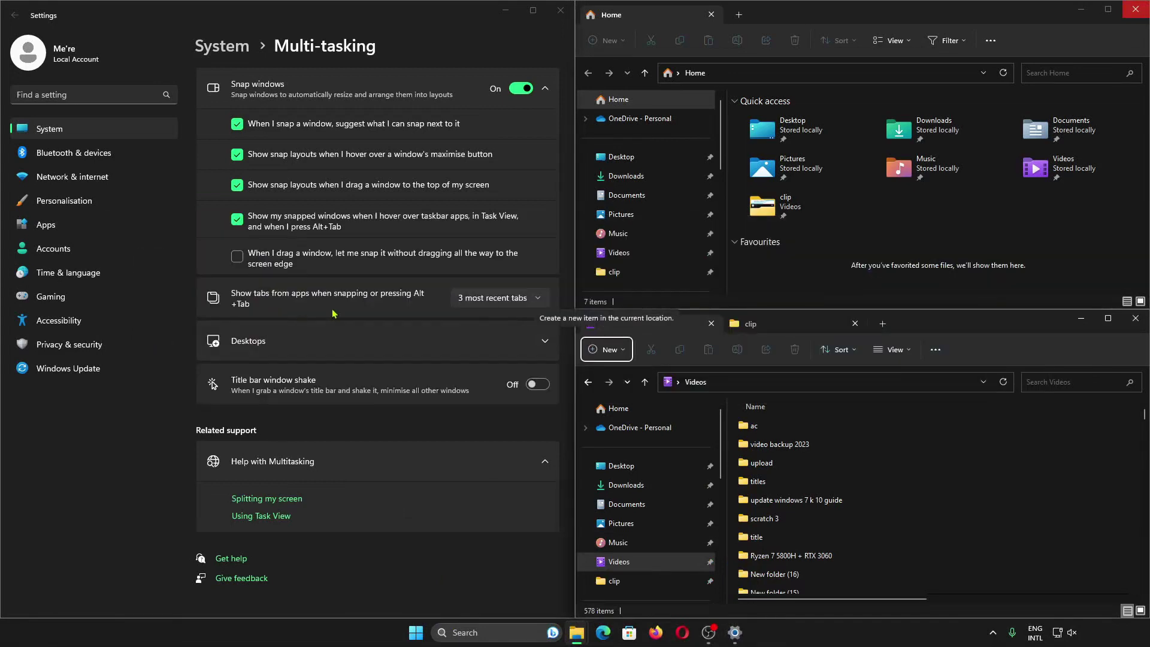
Maximise Settings, preview snapping it at the right screen edge, and move it unsnapped over the left half
{"action": "left_click", "coordinate": [533, 11]}
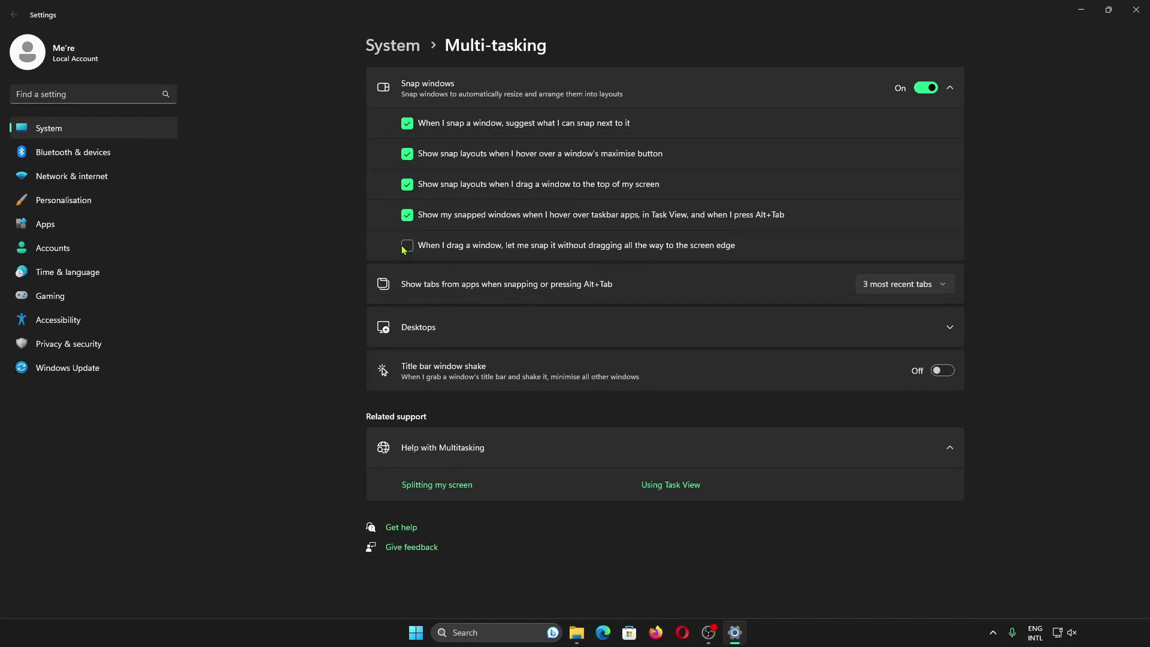
{"action": "left_click_drag", "start_coordinate": [684, 13], "coordinate": [1149, 154]}
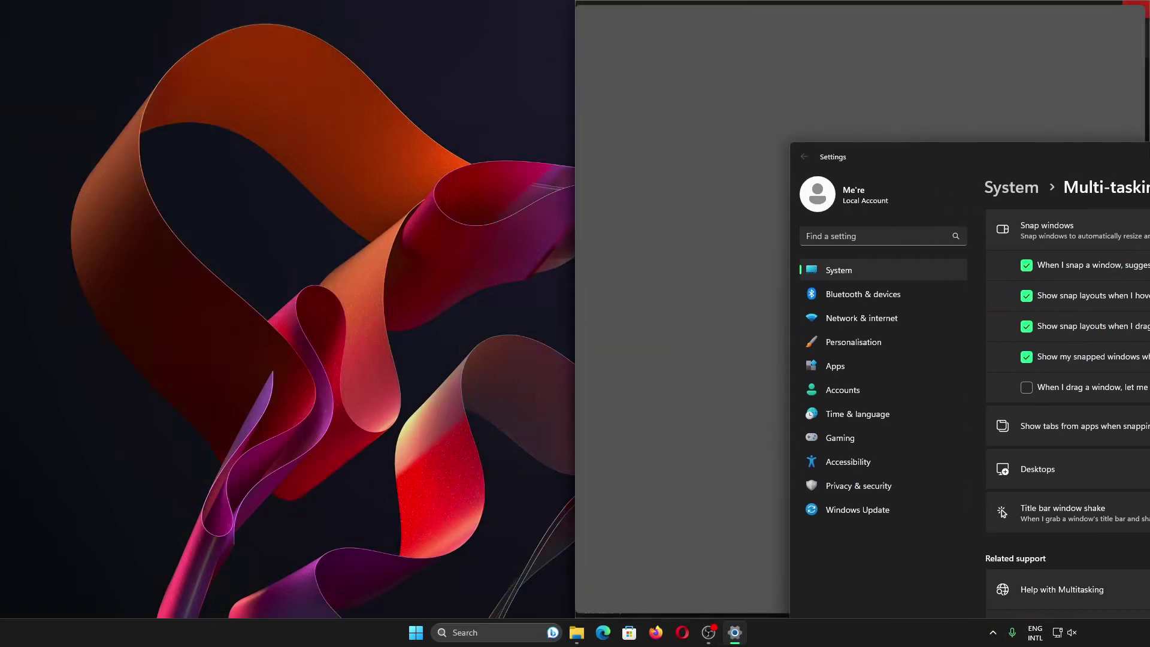
{"action": "left_click_drag", "start_coordinate": [1149, 153], "coordinate": [281, 149]}
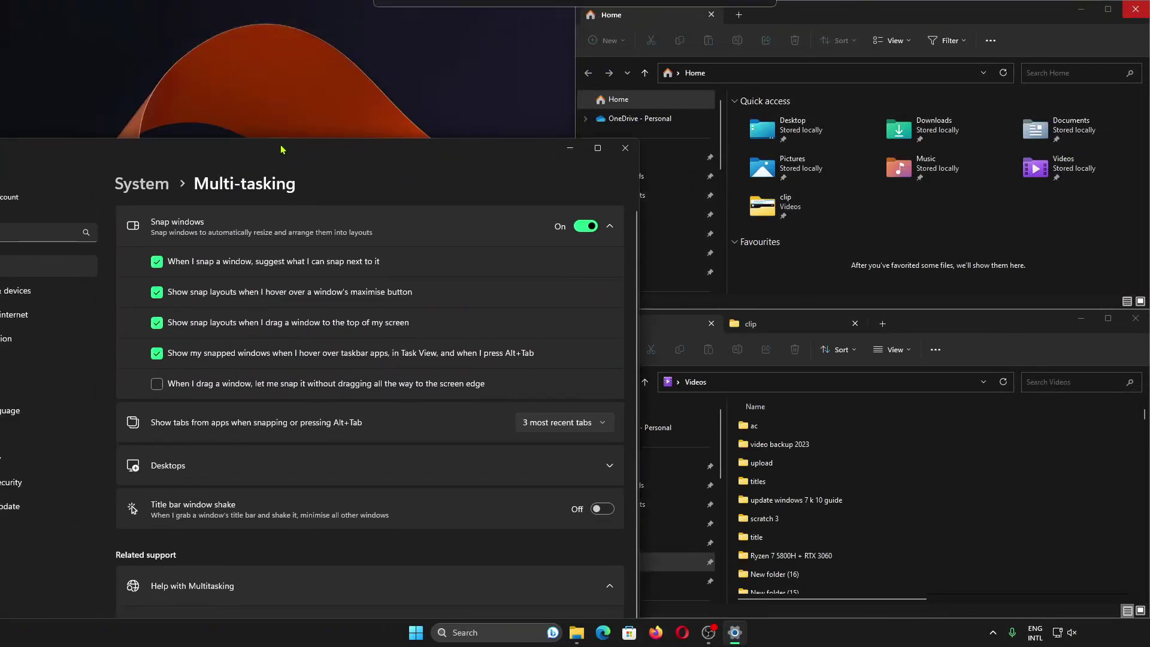
Enable "When I drag a window, let me snap it without dragging all the way to the screen edge" and reposition Settings
{"action": "left_click", "coordinate": [157, 383]}
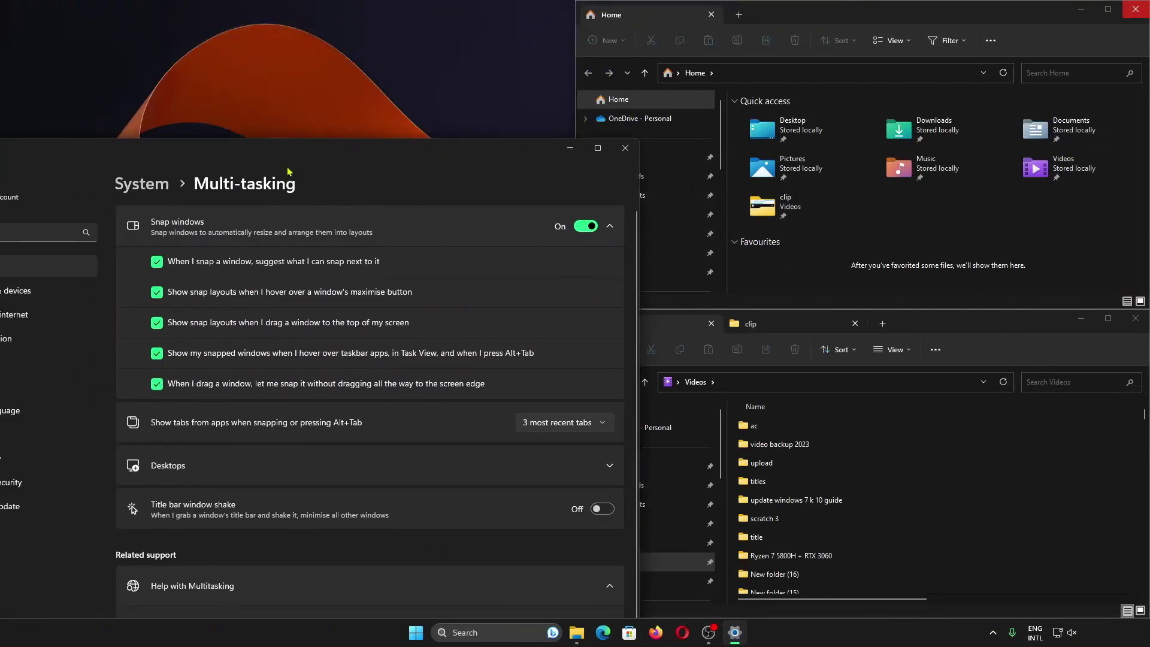
{"action": "left_click_drag", "start_coordinate": [293, 157], "coordinate": [389, 148]}
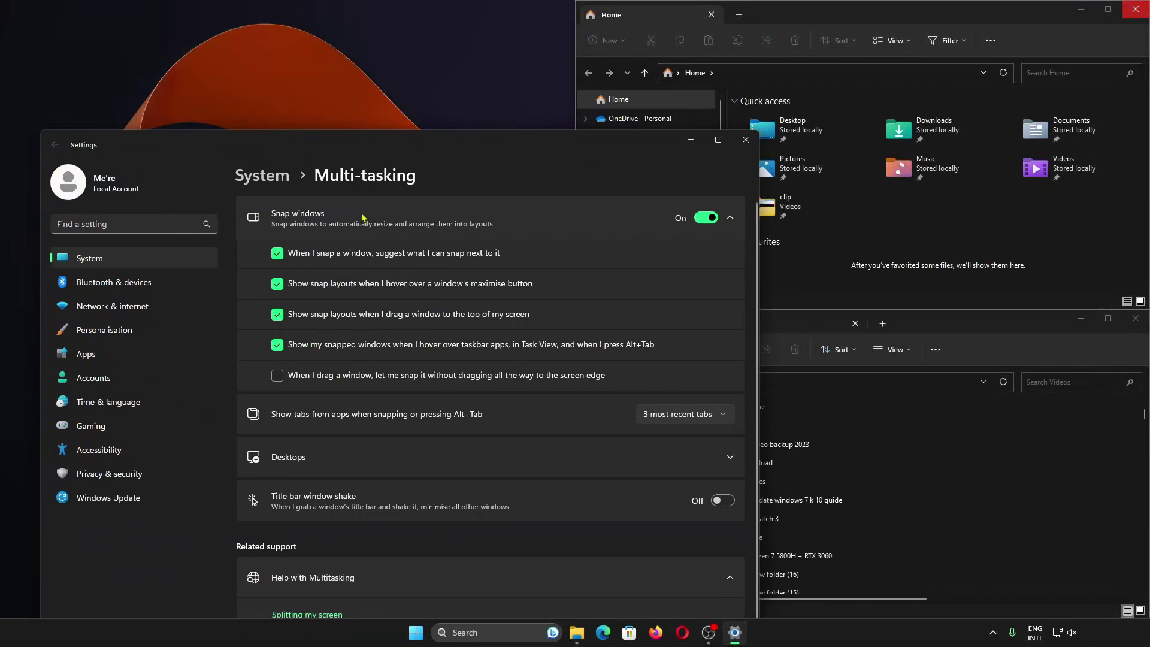
{"action": "left_click", "coordinate": [293, 376]}
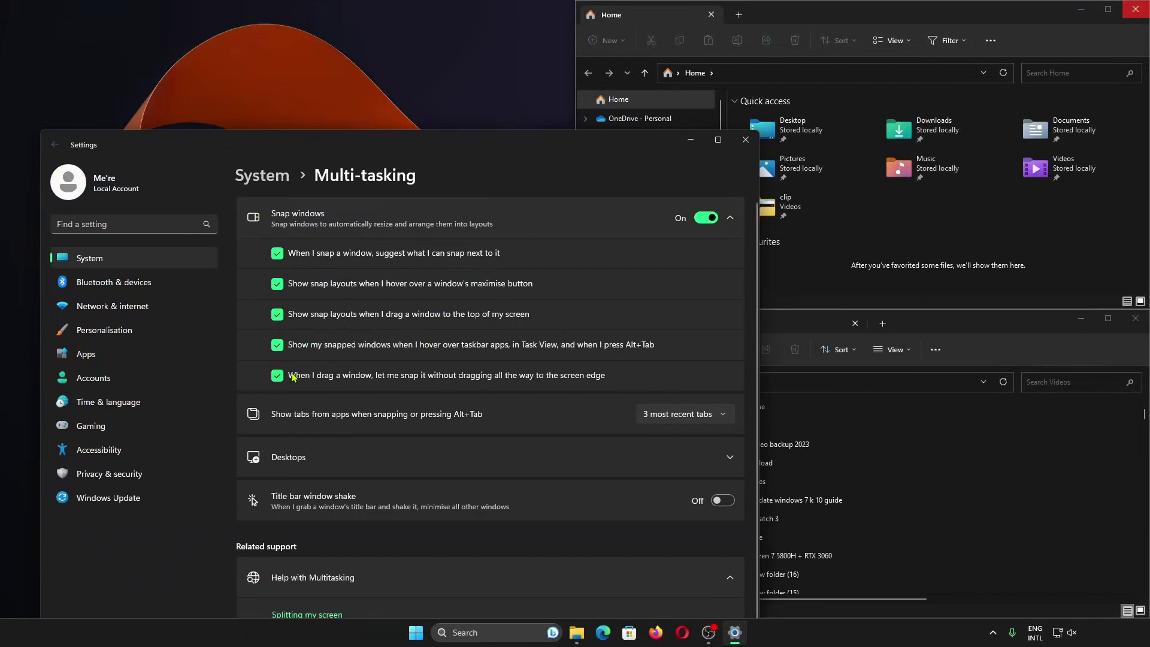